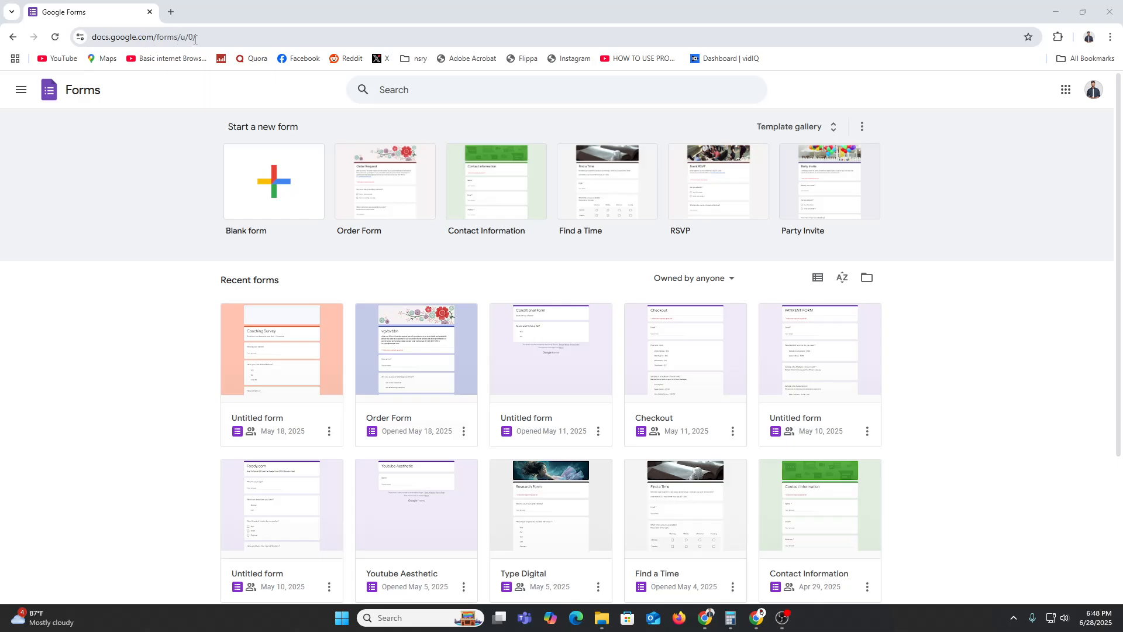
Step: Create a blank form and set its title to "CANVA PRO"
left_click(270, 189)
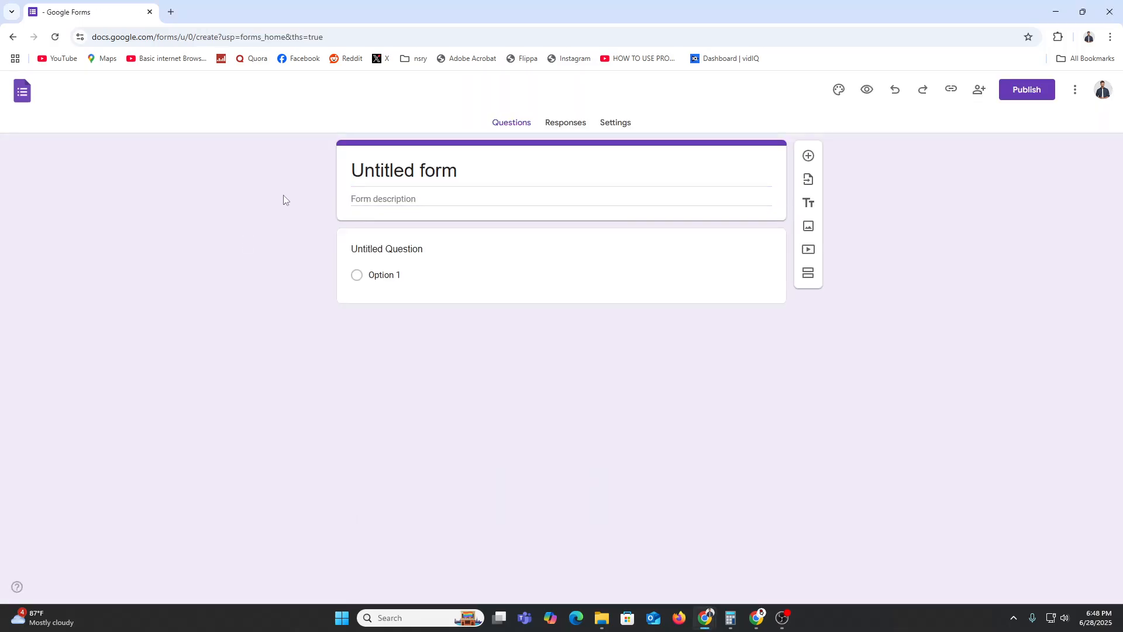
triple_click(402, 170)
type("C")
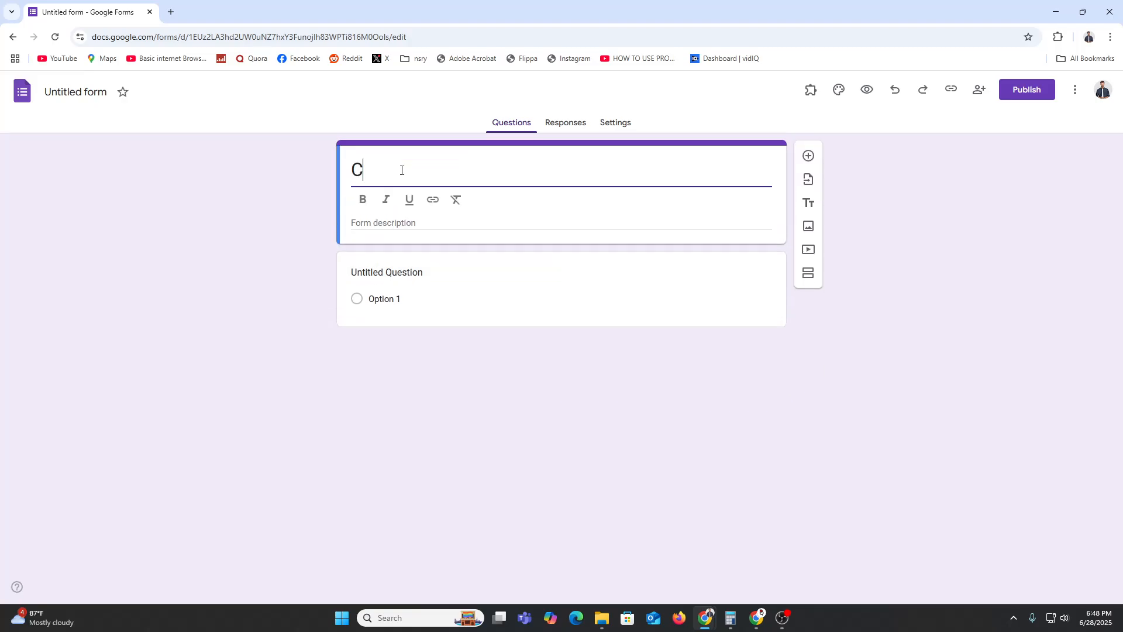
type("Anva")
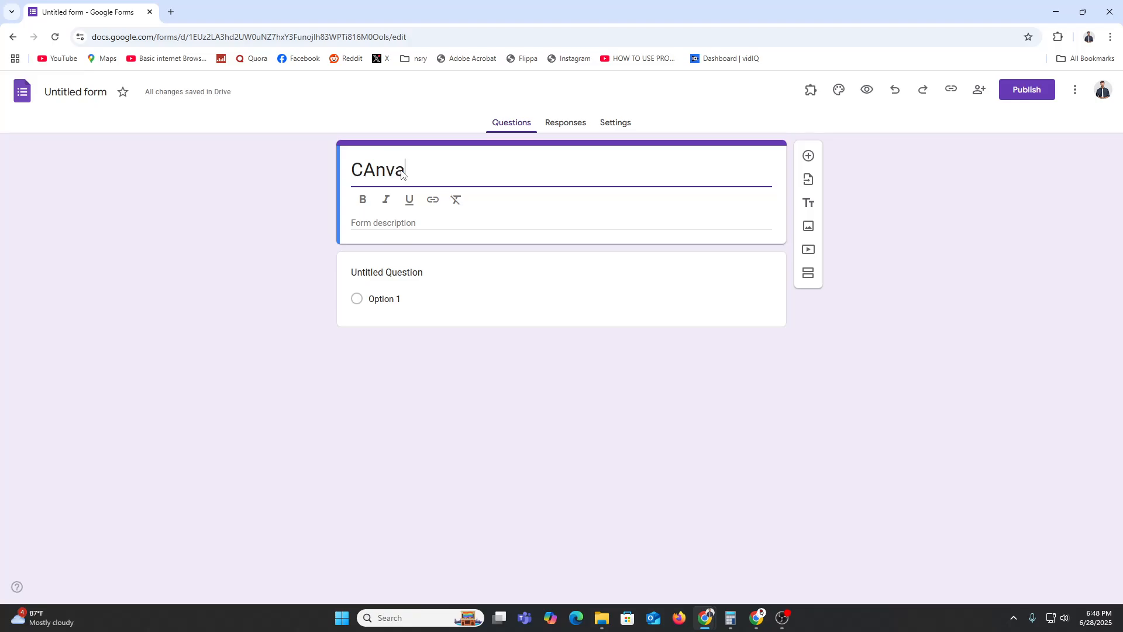
key("BackSpace")
key("BackSpace")
key("BackSpace")
key("BackSpace")
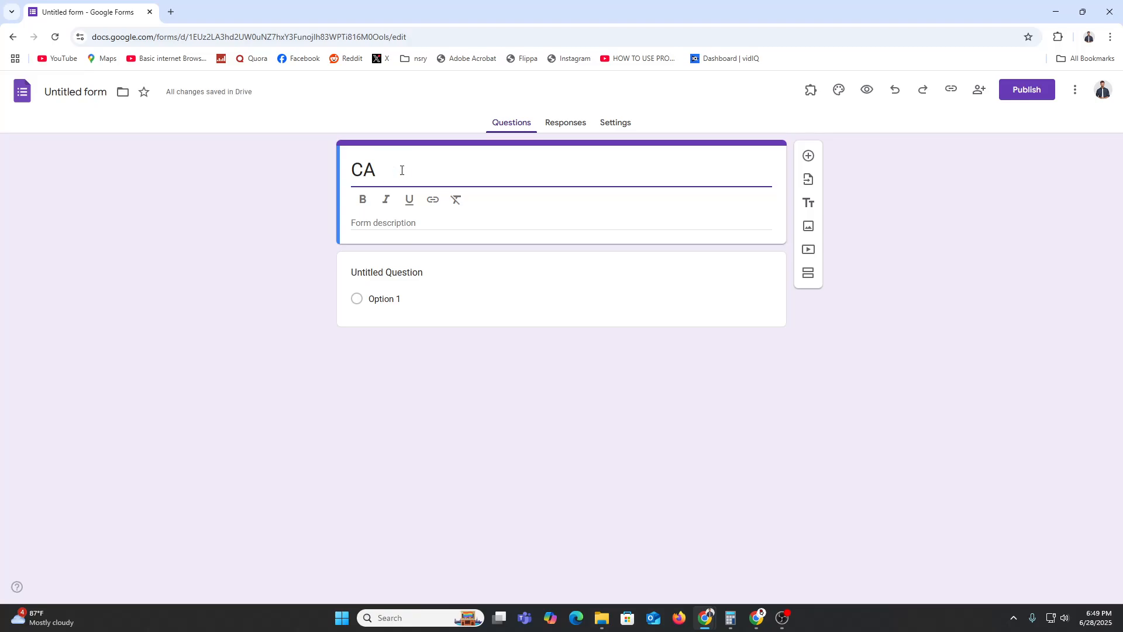
type("NVA PRO")
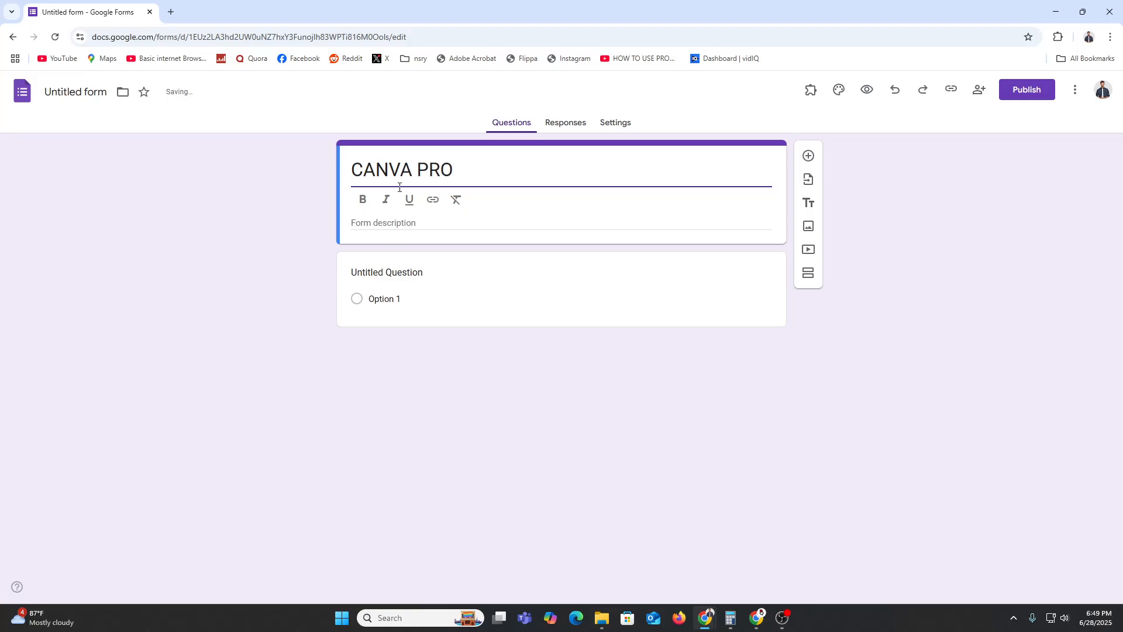
Step: Enter the form description "PURCHES THIS PRODUCT AND USE LIFTIME"
left_click(374, 223)
type("pURCH")
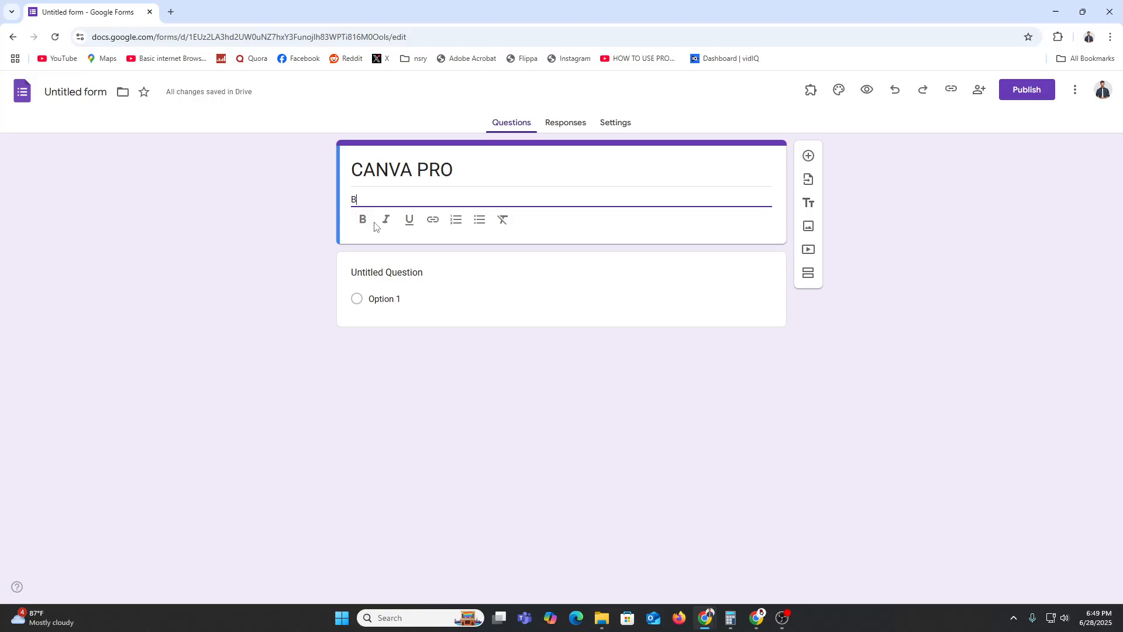
type("ES THIS P")
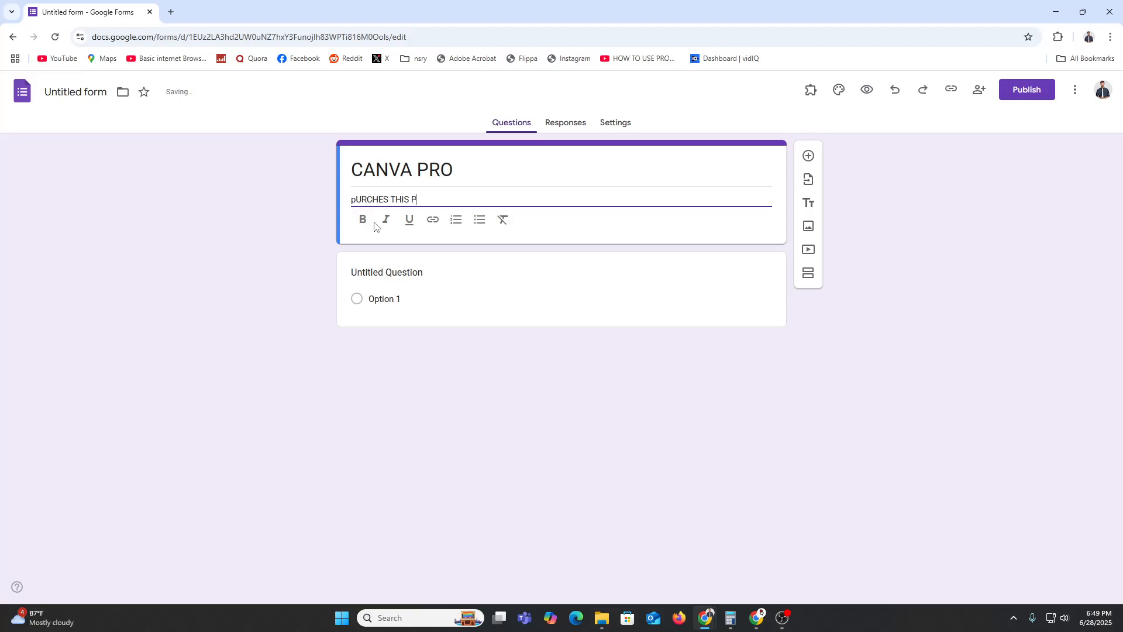
type("RODUCT AND")
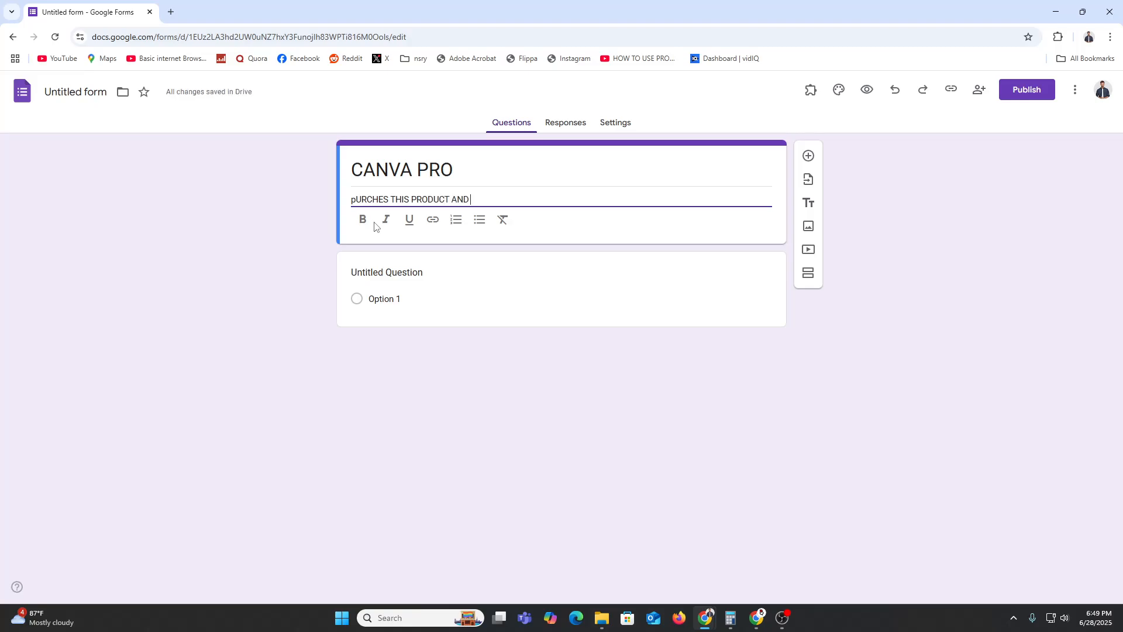
type(" USE LIFTINE")
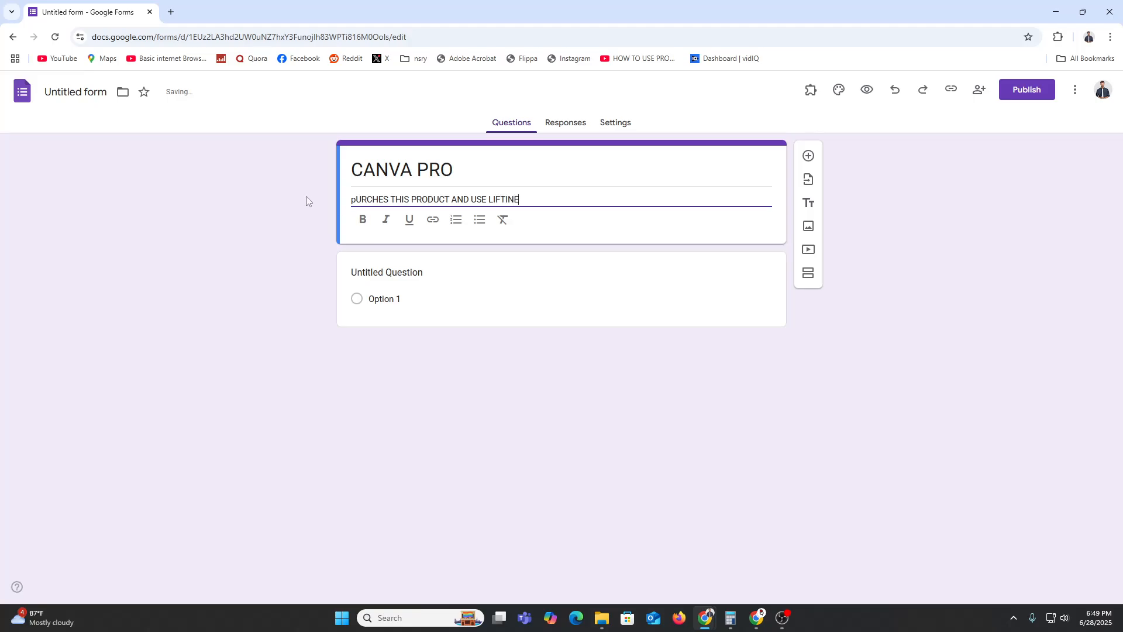
key("BackSpace")
key("BackSpace")
type("ME")
key("BackSpace")
type("P")
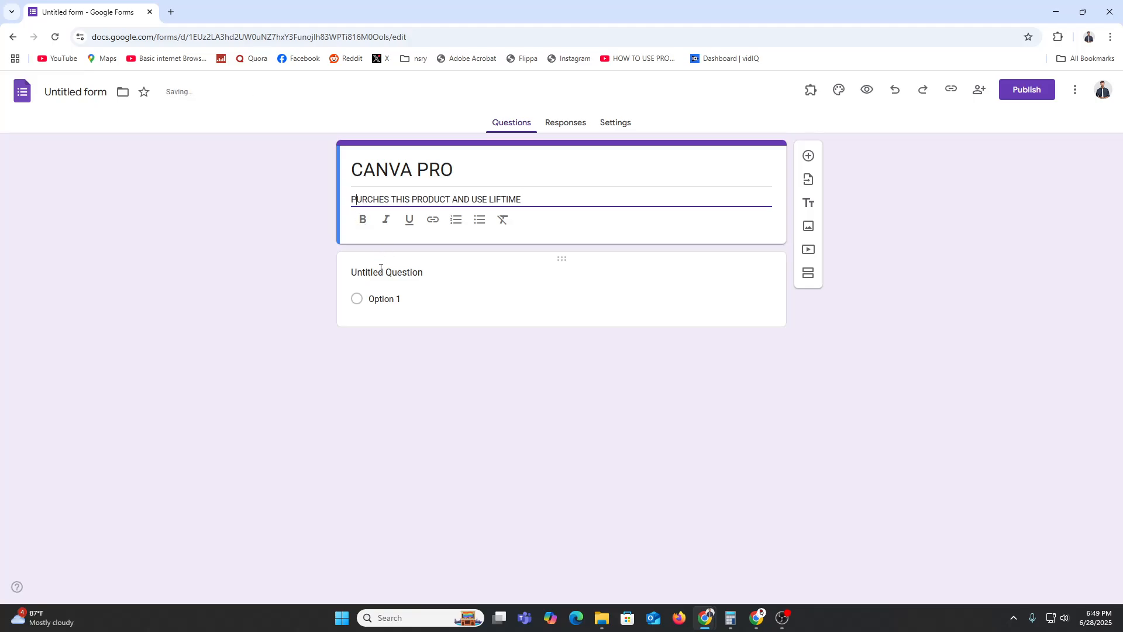
Step: Set the first question's text to "Where Do you hear ABOUT us?"
left_click(381, 268)
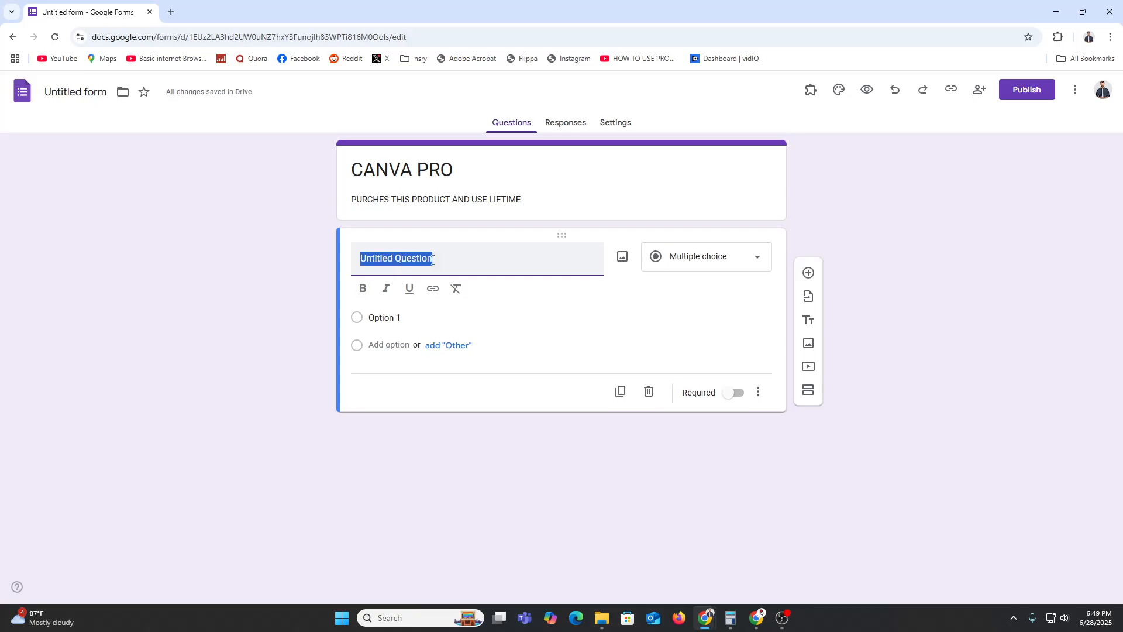
type("Where D")
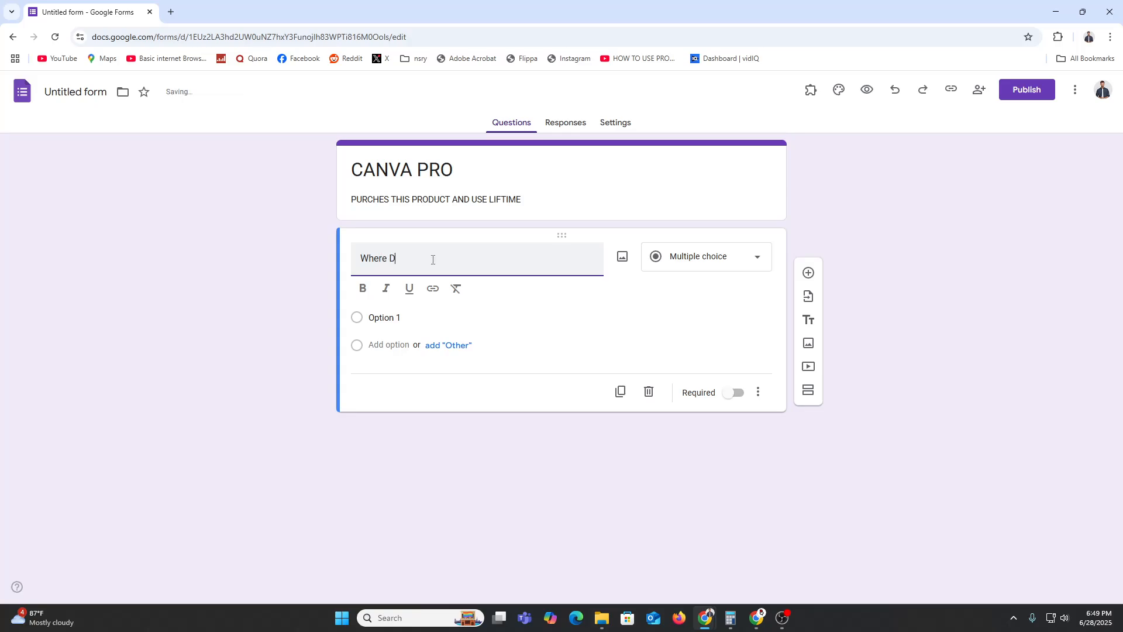
type("o you hear ABOUT us?")
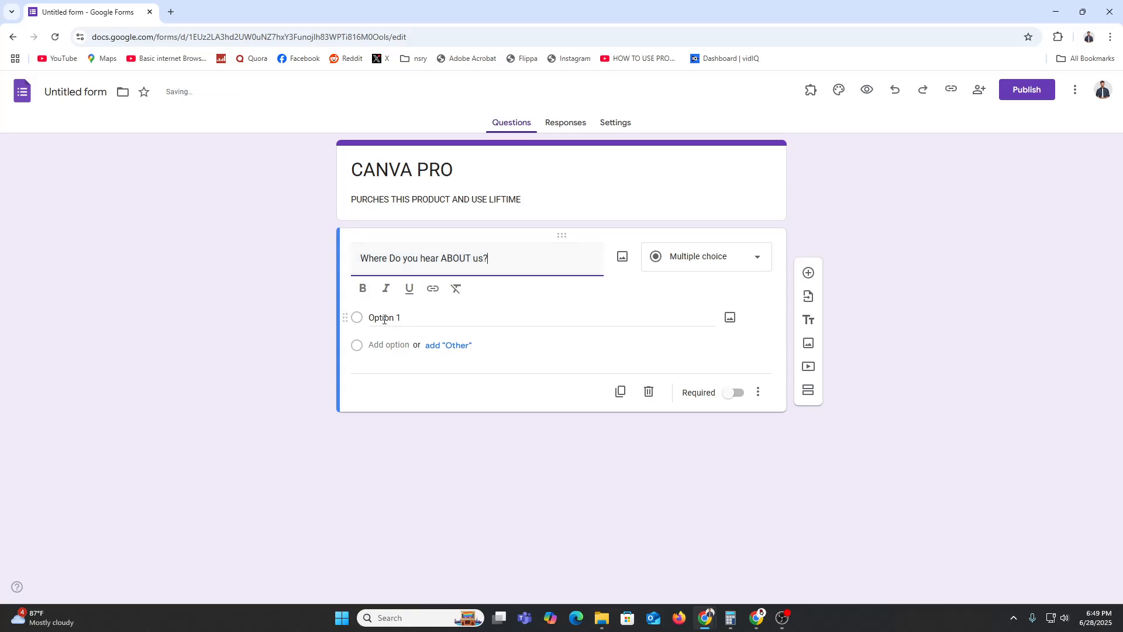
Step: Give the multiple-choice question four answer options: Facebook, Youtube, Google and Telegram
left_click(377, 318)
type("Facebook")
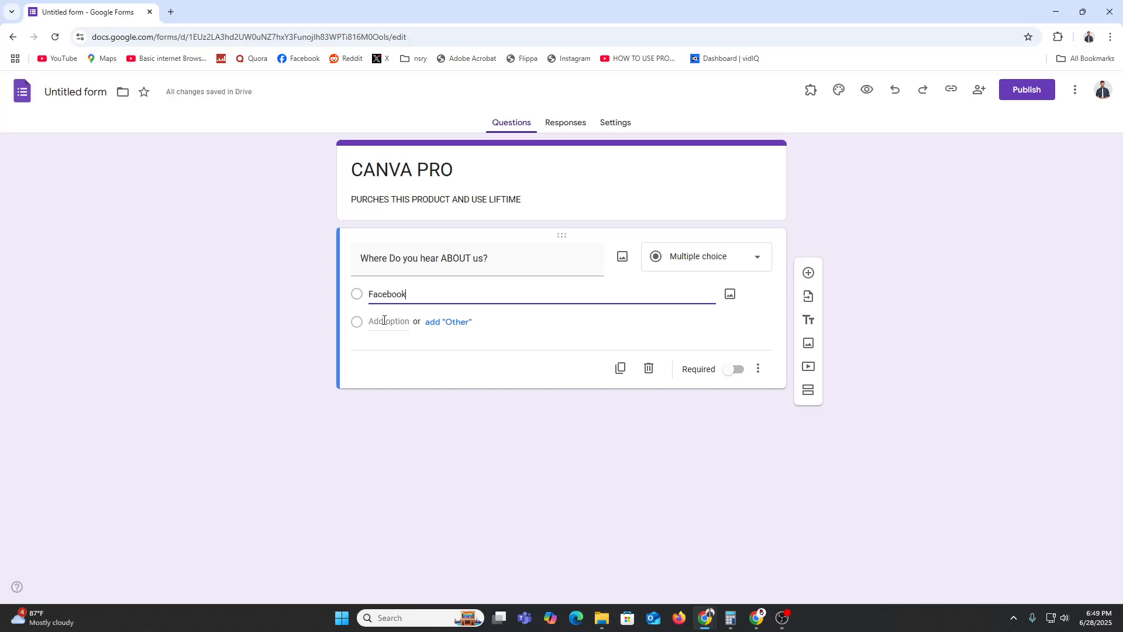
left_click(383, 320)
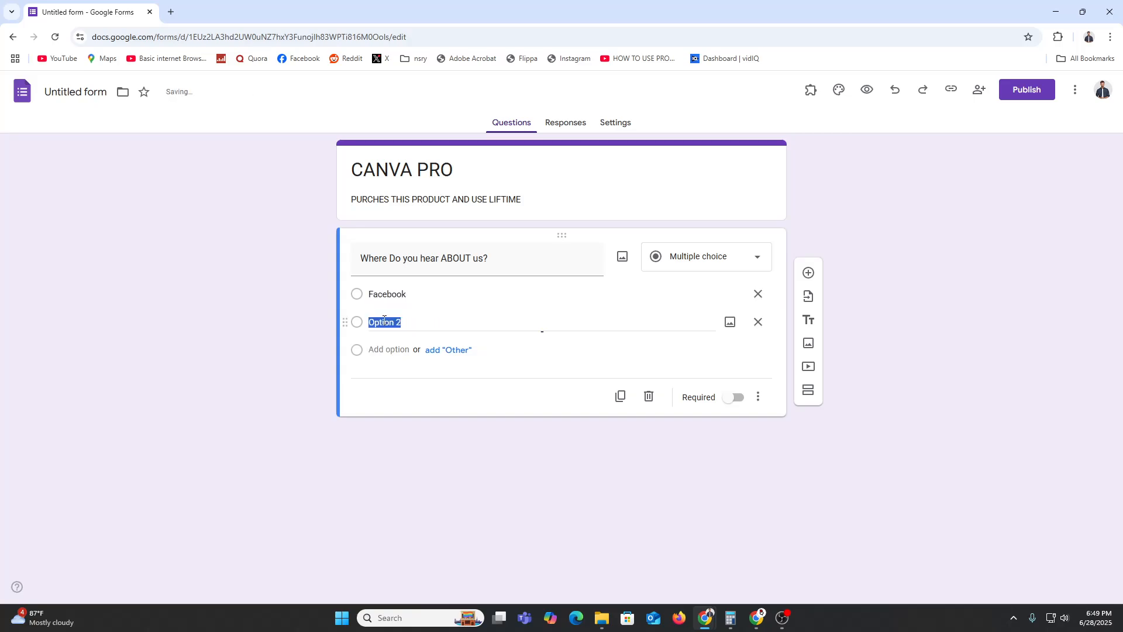
type("Youtube")
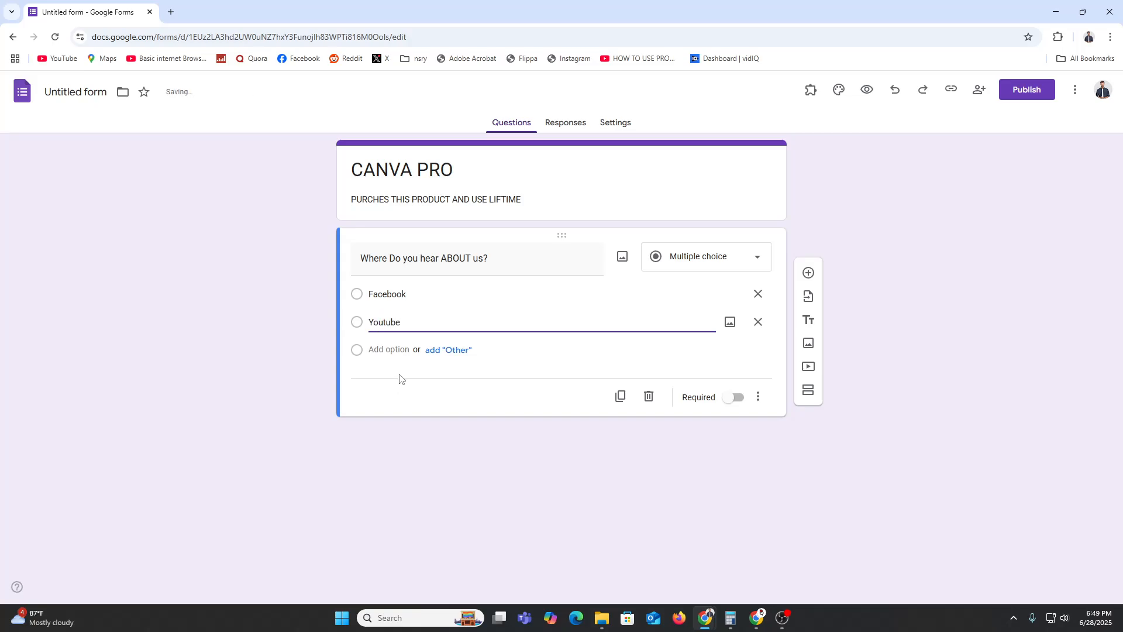
left_click(391, 349)
type("Google")
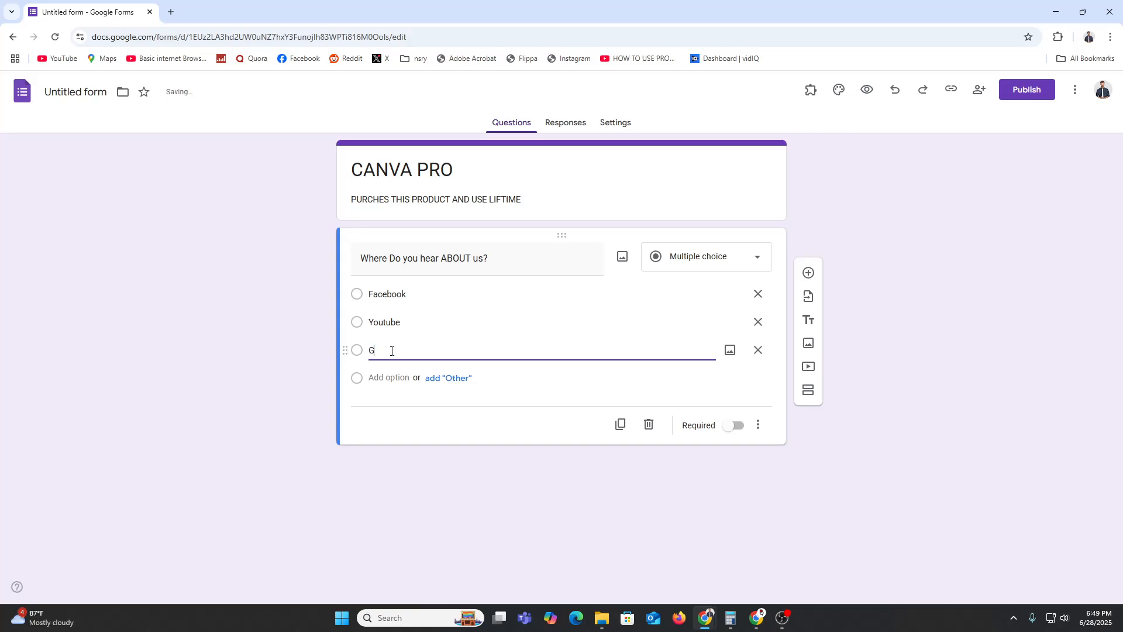
left_click(387, 378)
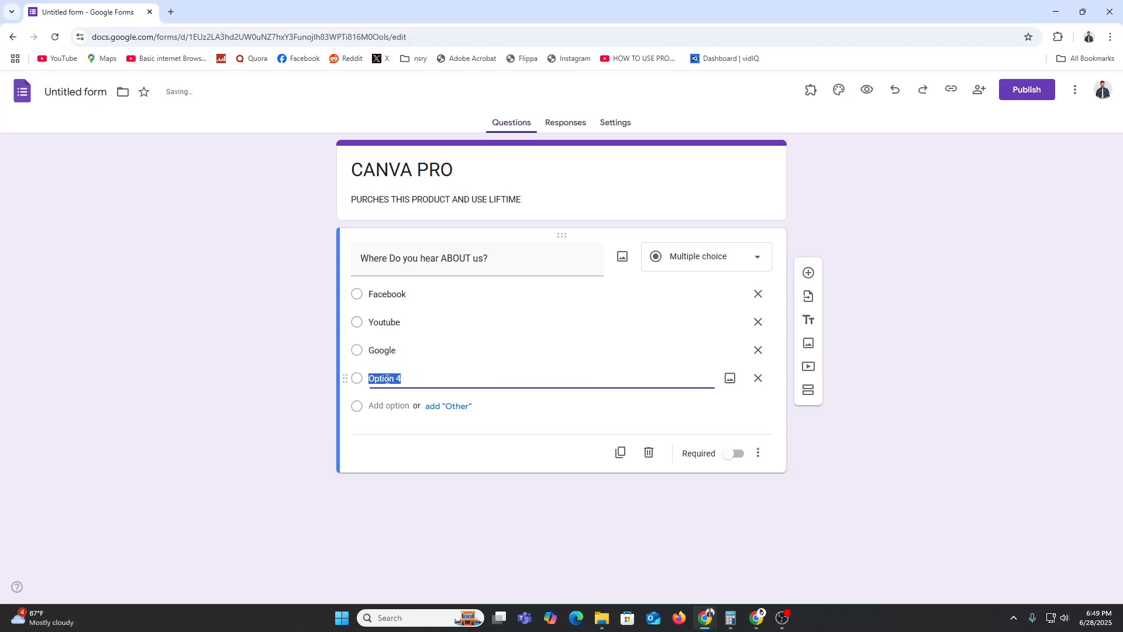
type("Telegram")
left_click(413, 458)
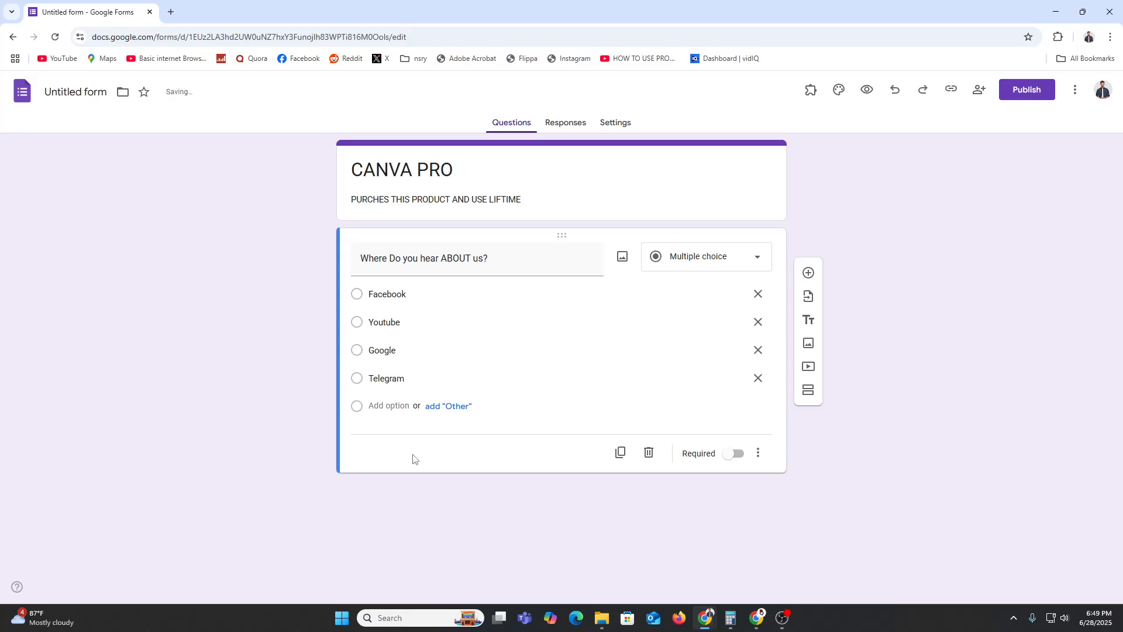
left_click(705, 257)
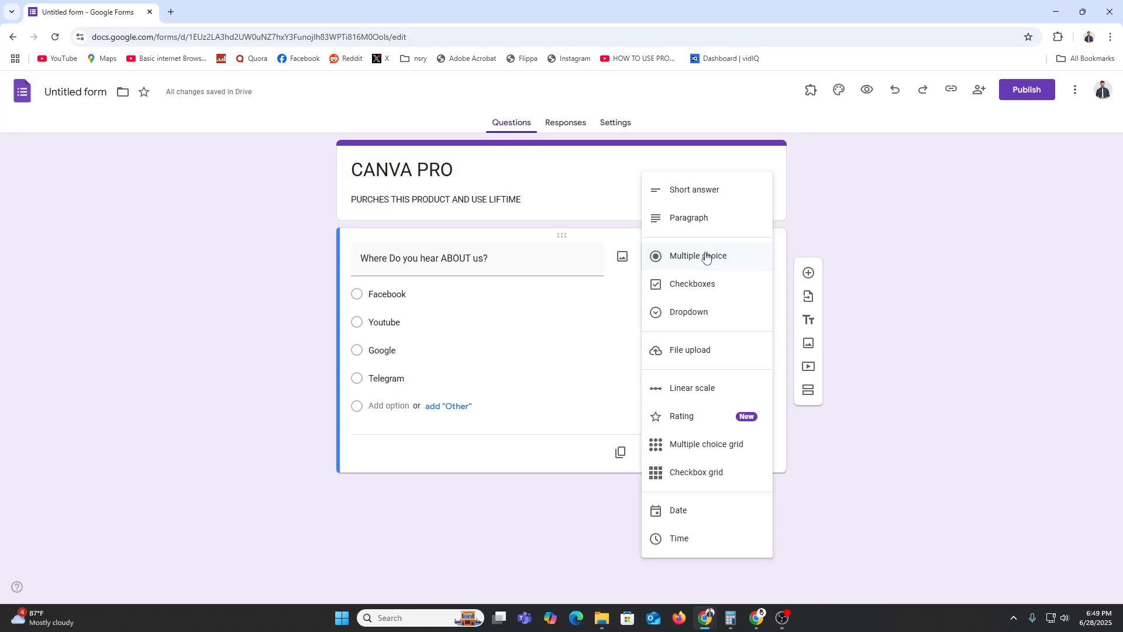
left_click(560, 474)
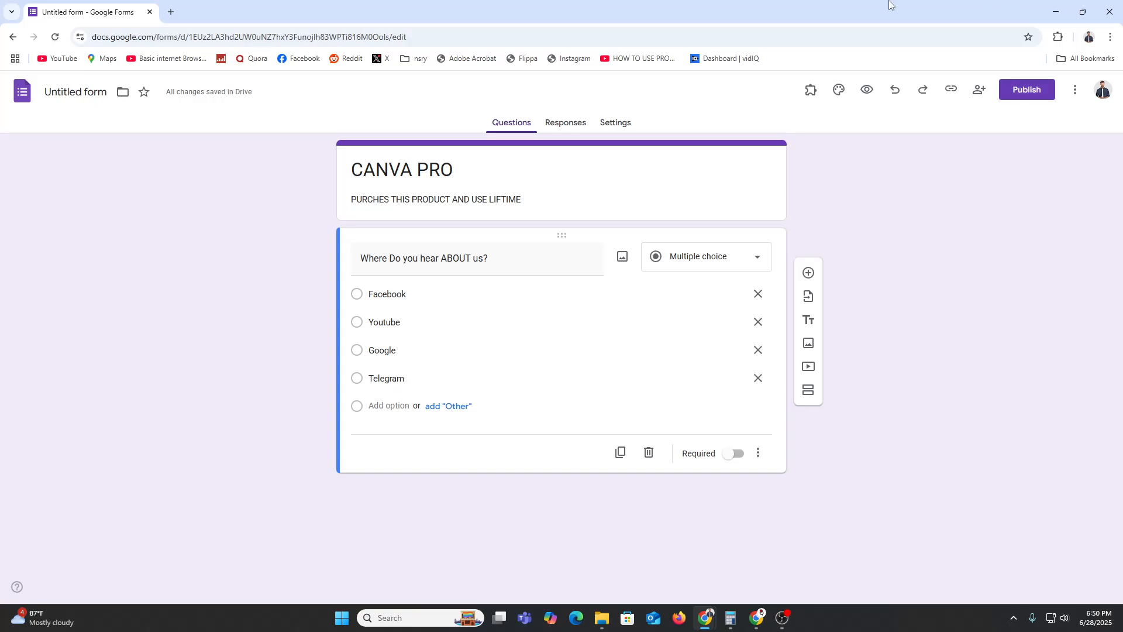
left_click(167, 9)
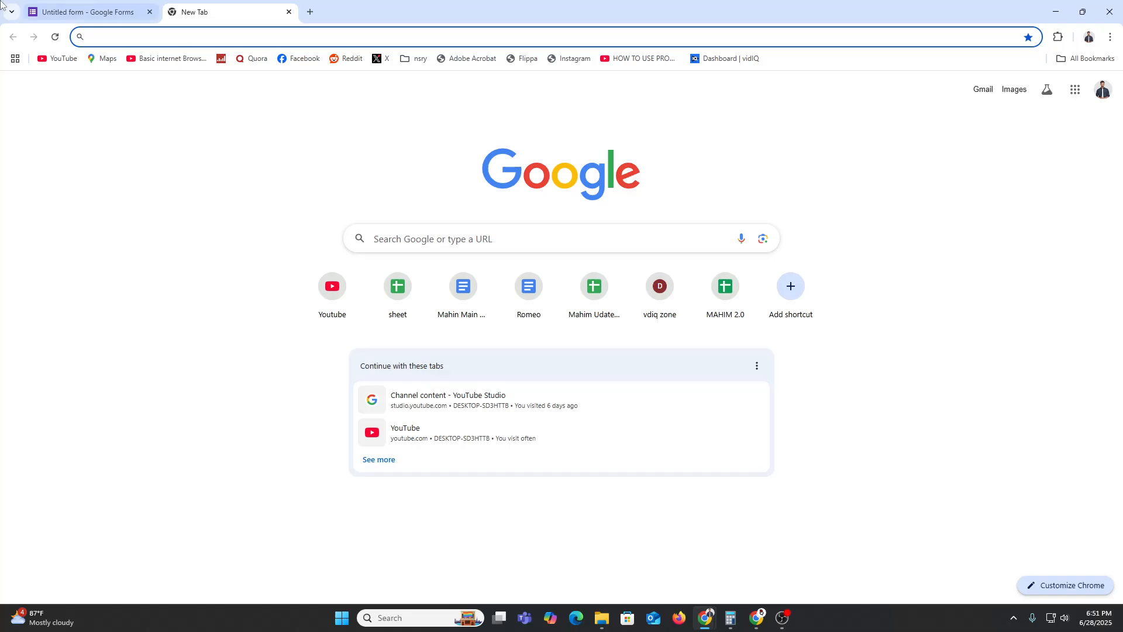
left_click(87, 12)
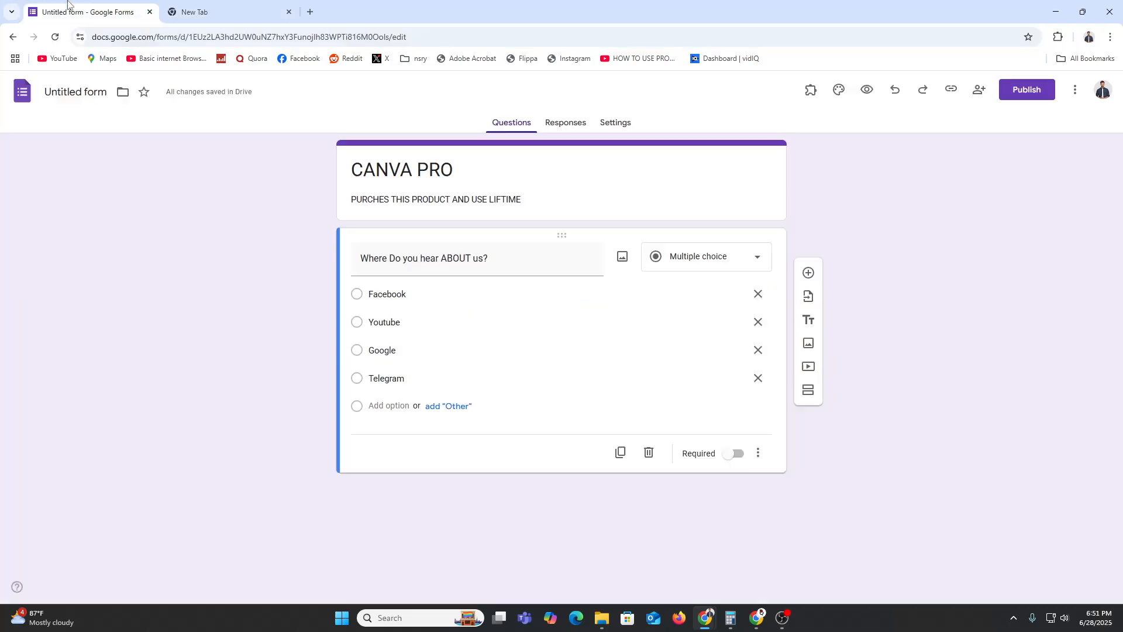
Step: Publish the CANVA PRO form
left_click(1075, 89)
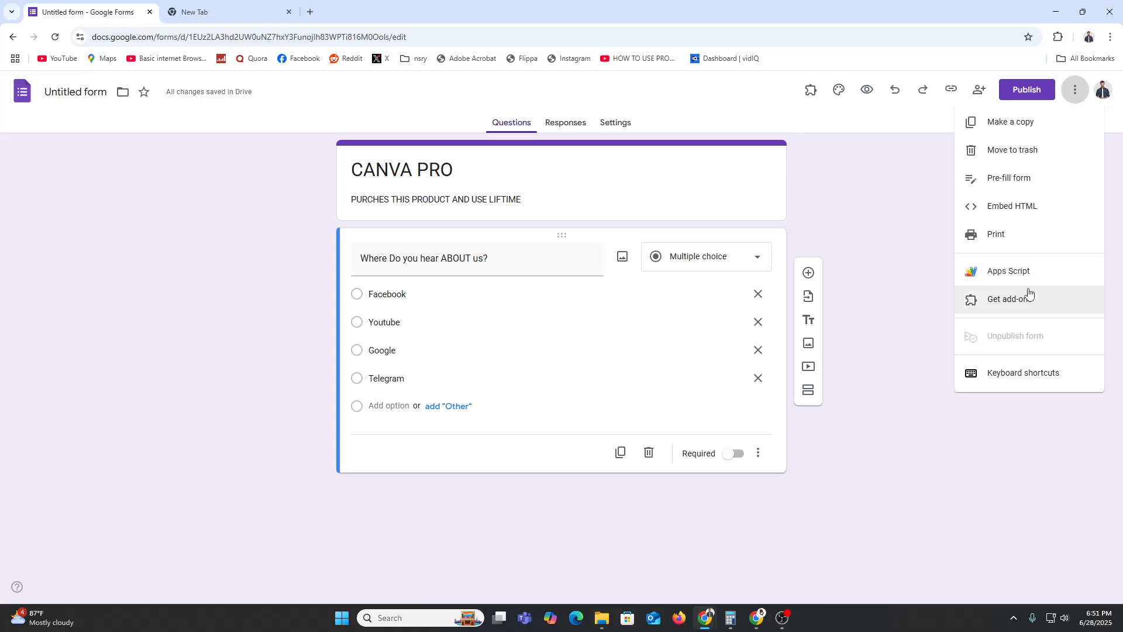
left_click(1025, 97)
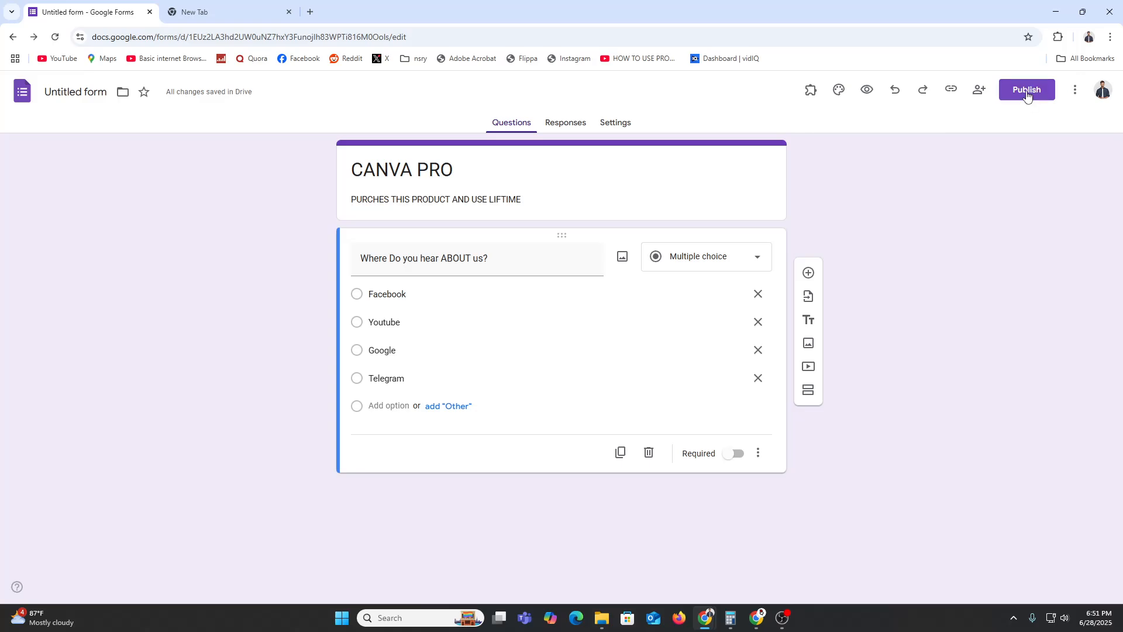
left_click(1026, 97)
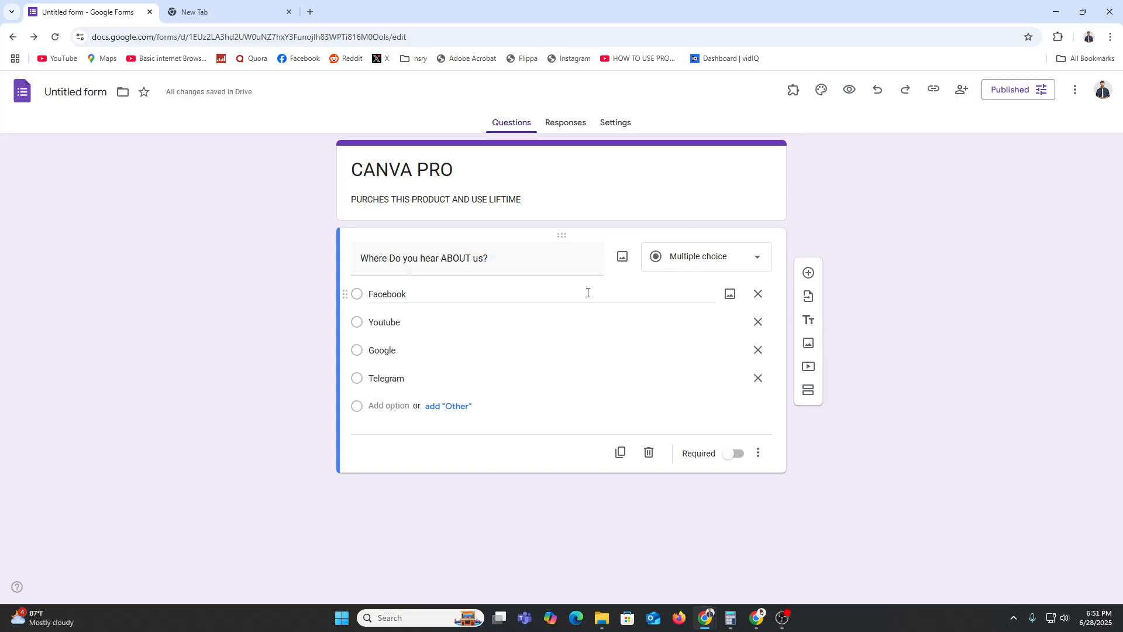
Step: Copy the form's responder link from the published options with URL shortening enabled
left_click(1040, 89)
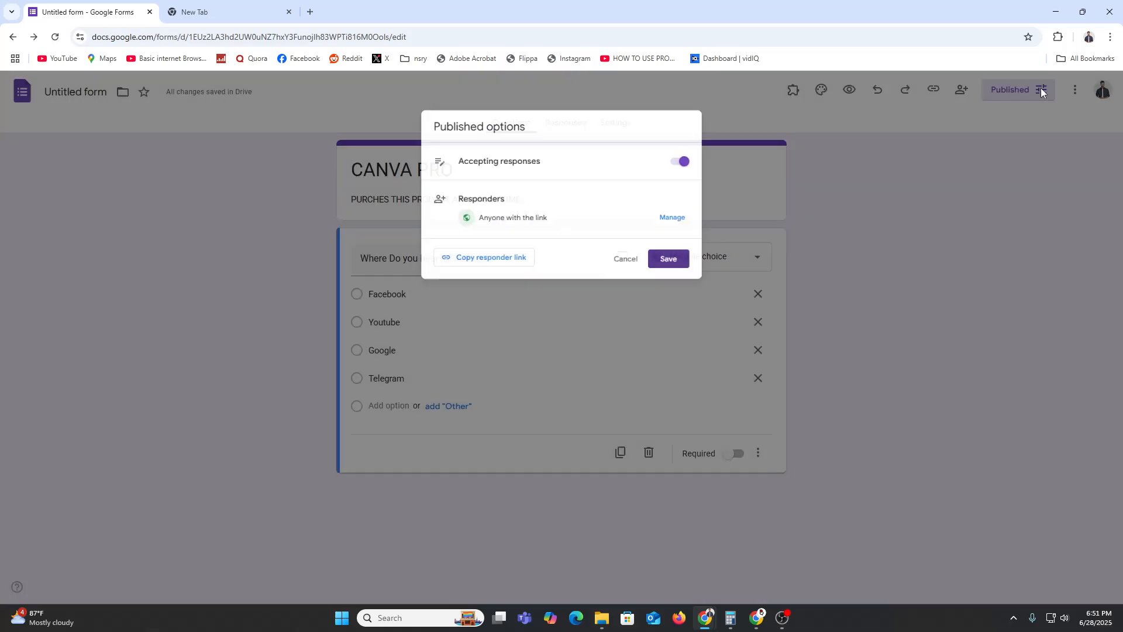
left_click_drag(462, 160, 516, 162)
left_click(524, 163)
left_click(463, 267)
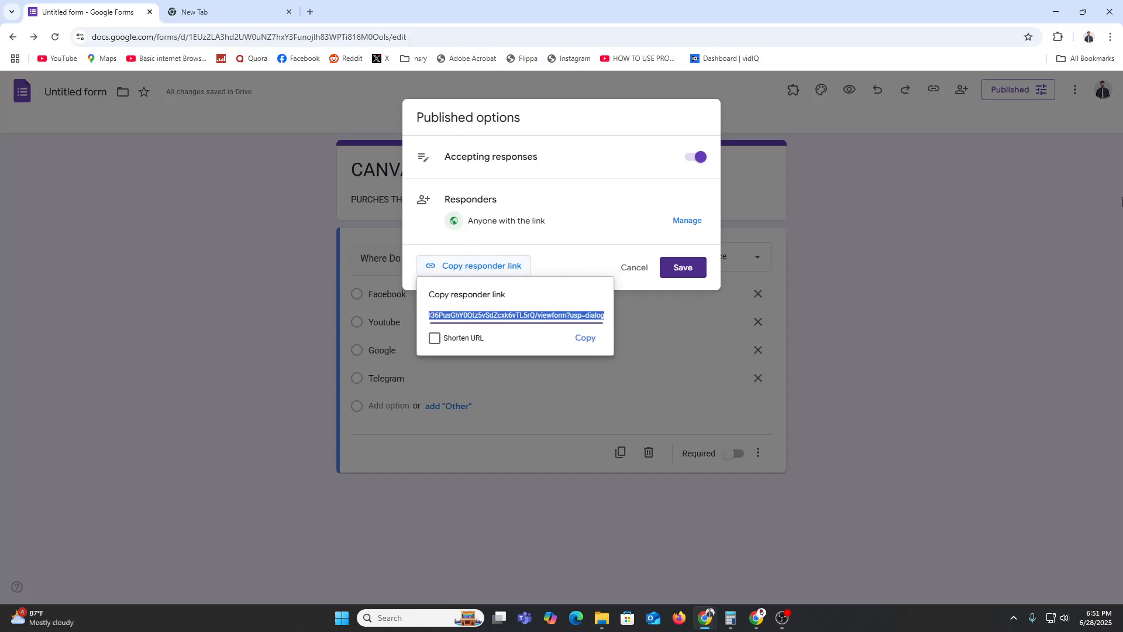
left_click(583, 339)
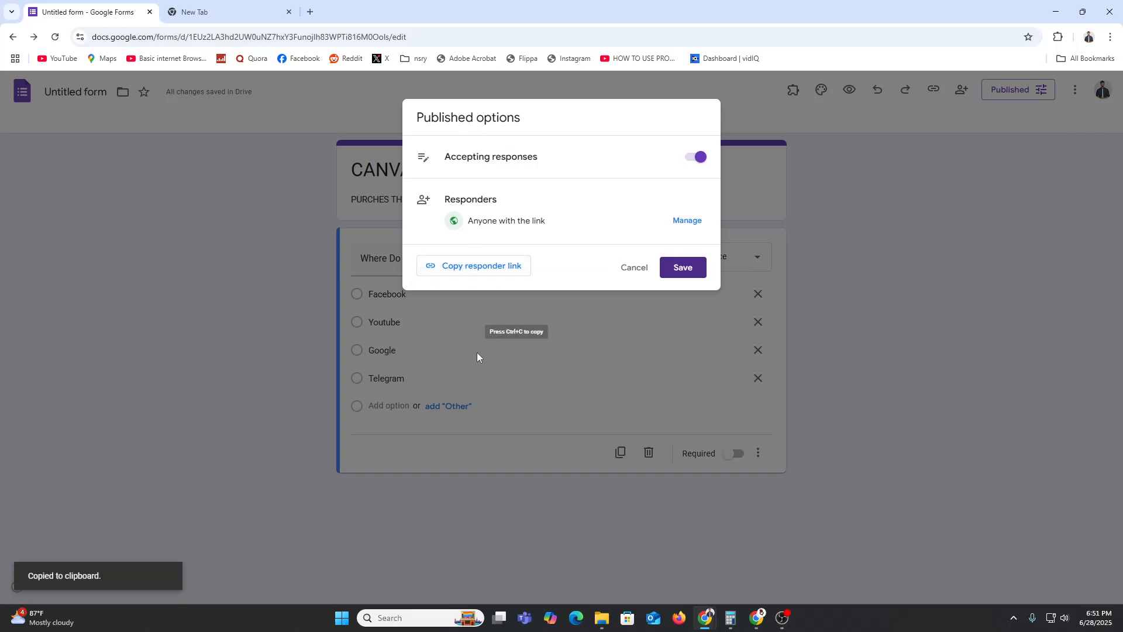
left_click(480, 266)
left_click(434, 338)
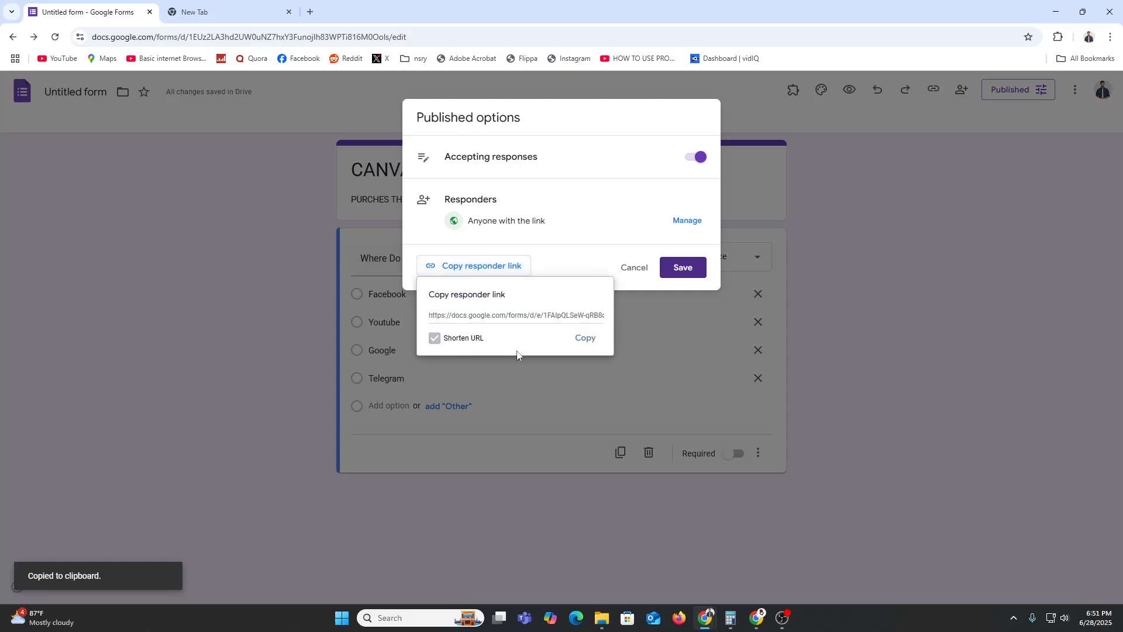
left_click(585, 338)
Step: Open the copied responder link in a new Incognito window
left_click(1110, 37)
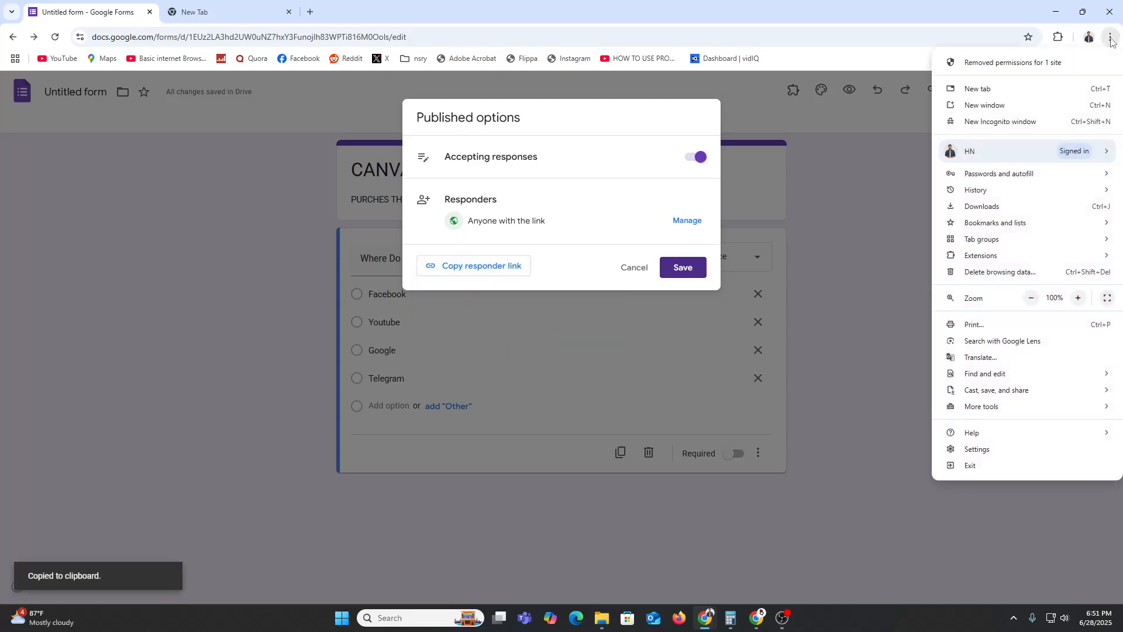
left_click(1014, 120)
key("ctrl+v")
key("Return")
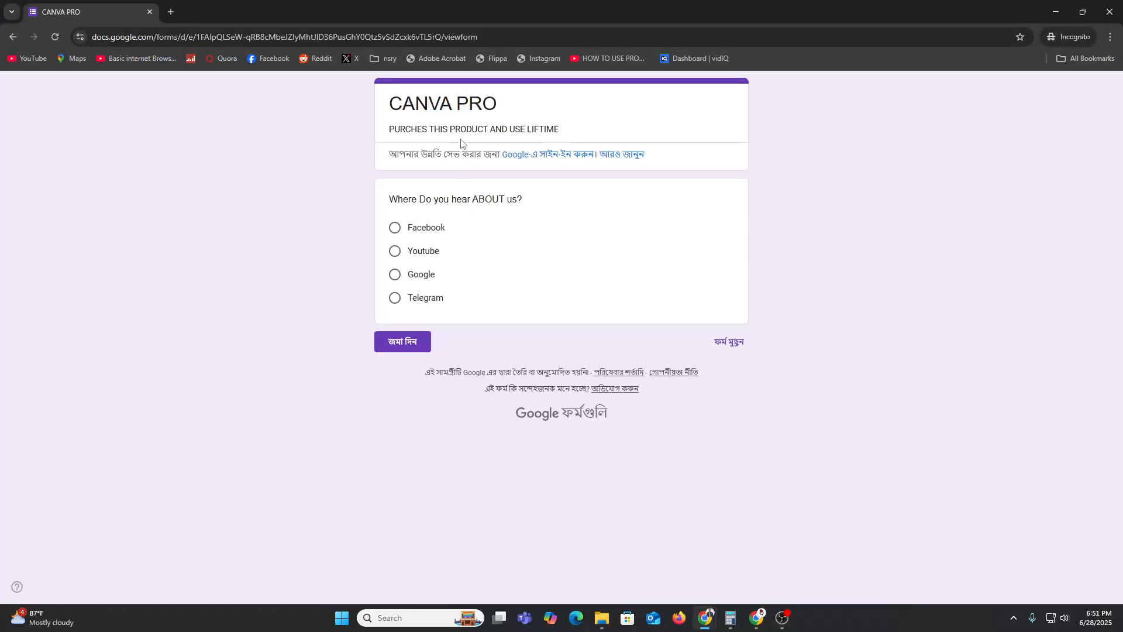
Step: Submit a test response with Facebook selected, and save the published options back in the form editor
left_click(430, 231)
left_click(400, 362)
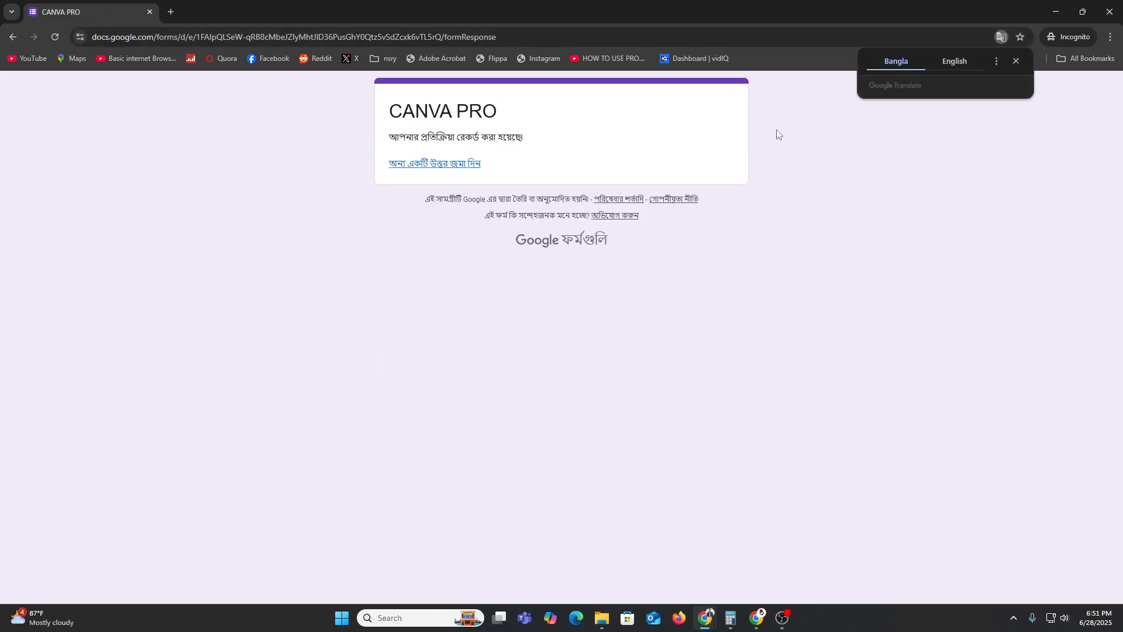
left_click(1056, 11)
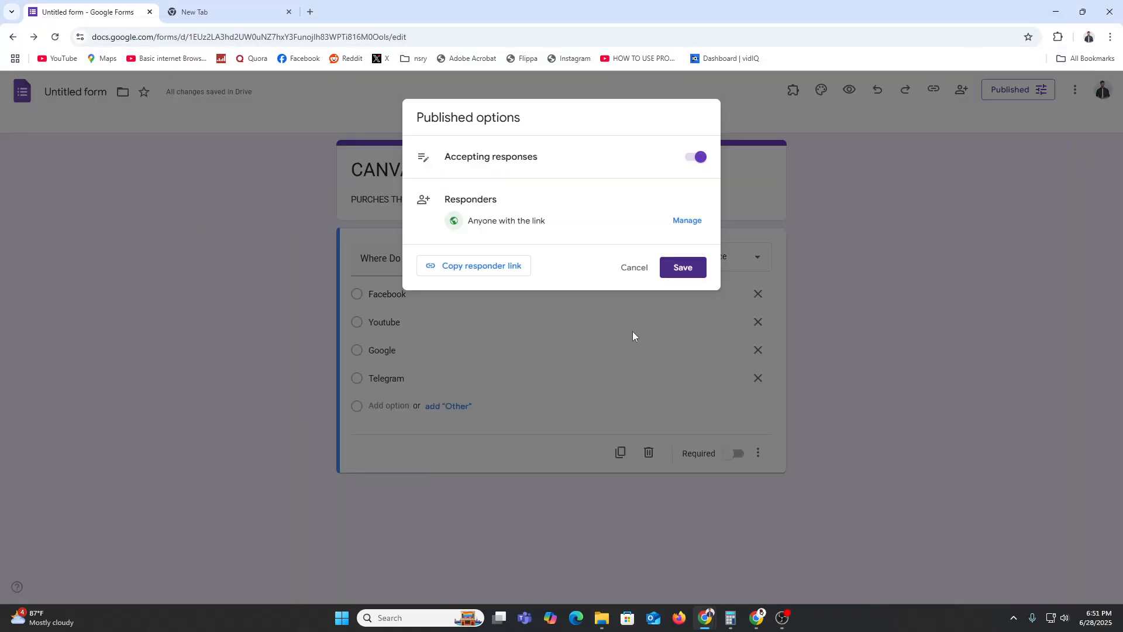
left_click(684, 275)
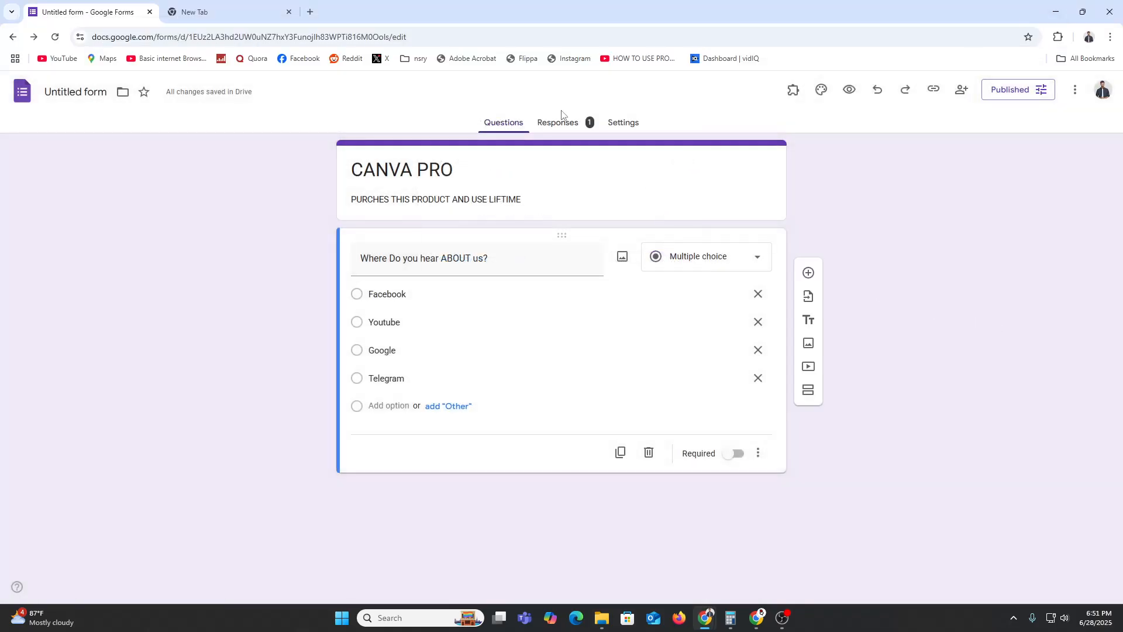
Step: View the form's response summary and its settings, and return to the questions
left_click(564, 130)
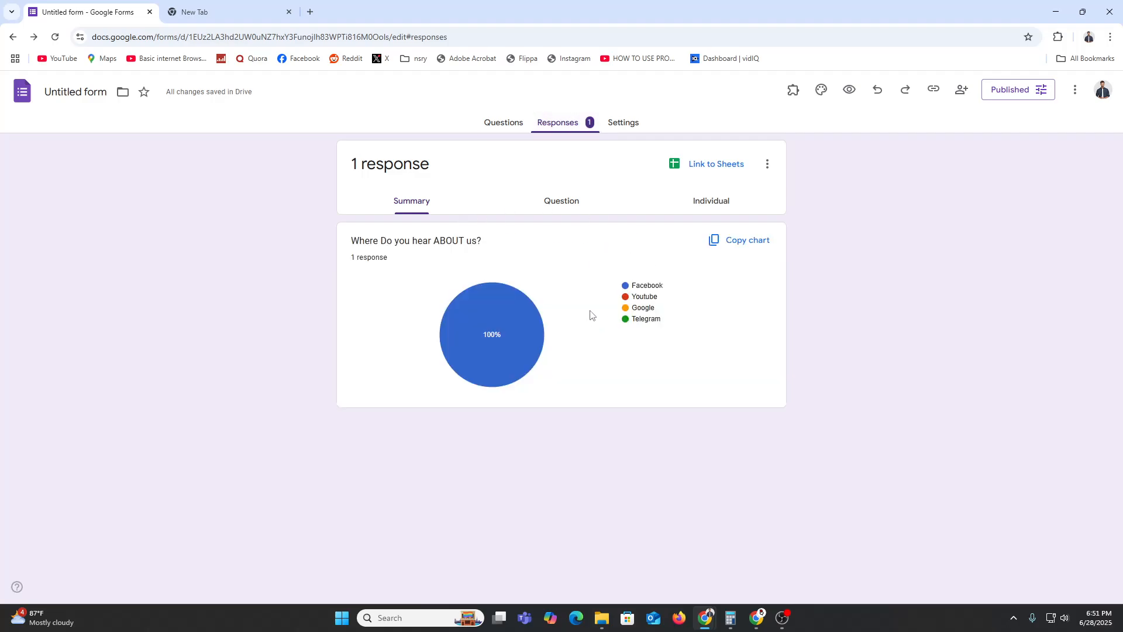
left_click(618, 124)
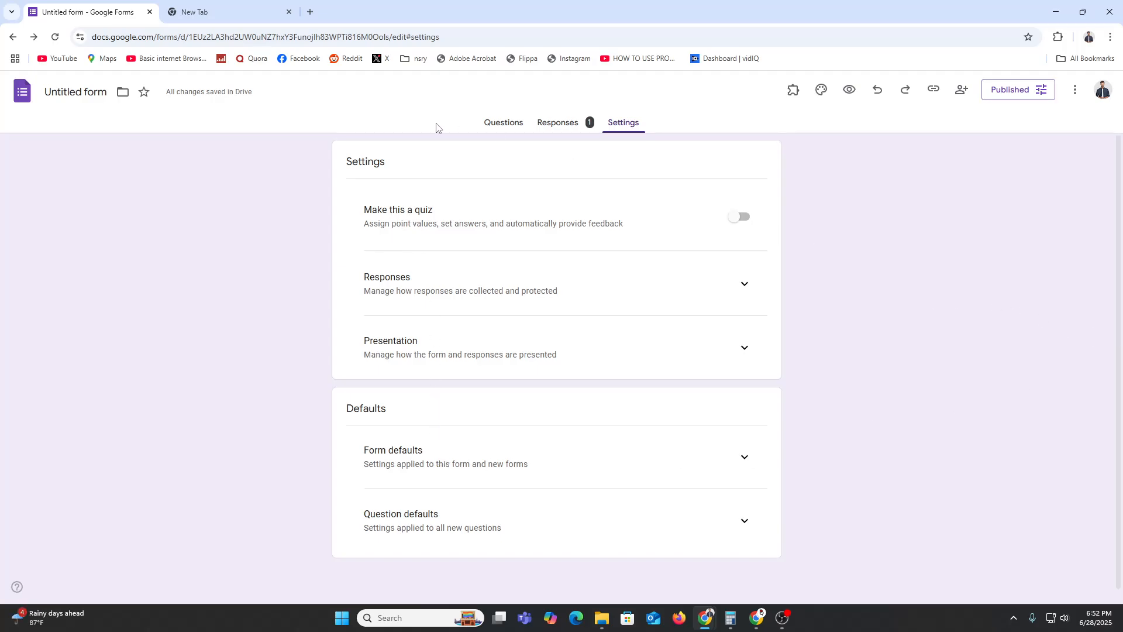
left_click(493, 124)
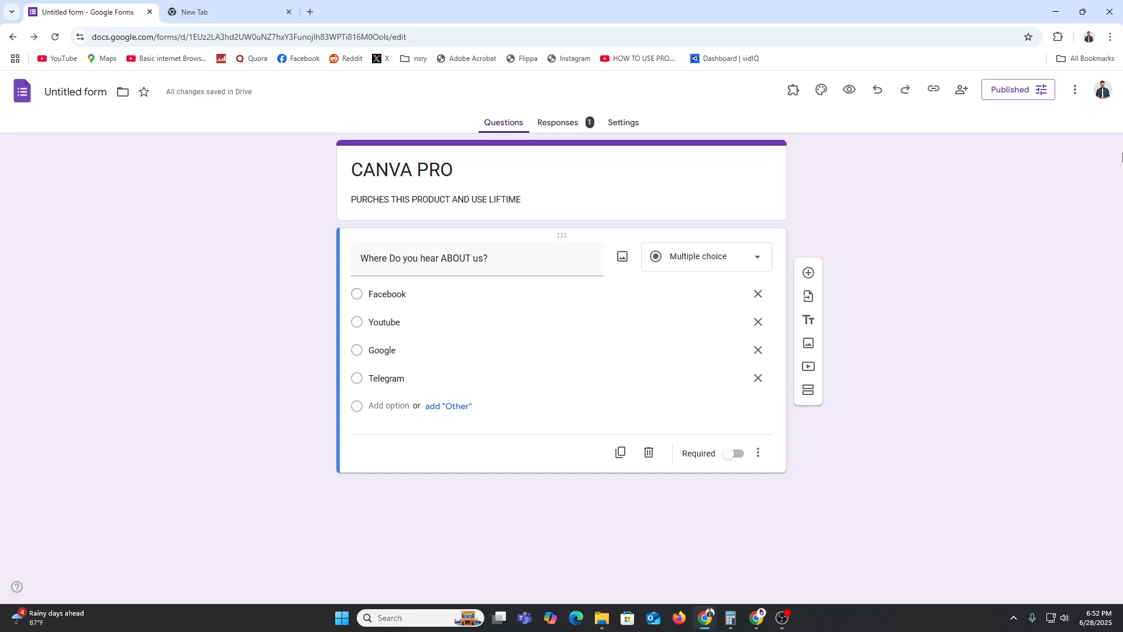
Step: Find the Payable Forms add-on in the Google Workspace Marketplace, view its listing, and close the Marketplace
left_click(1075, 90)
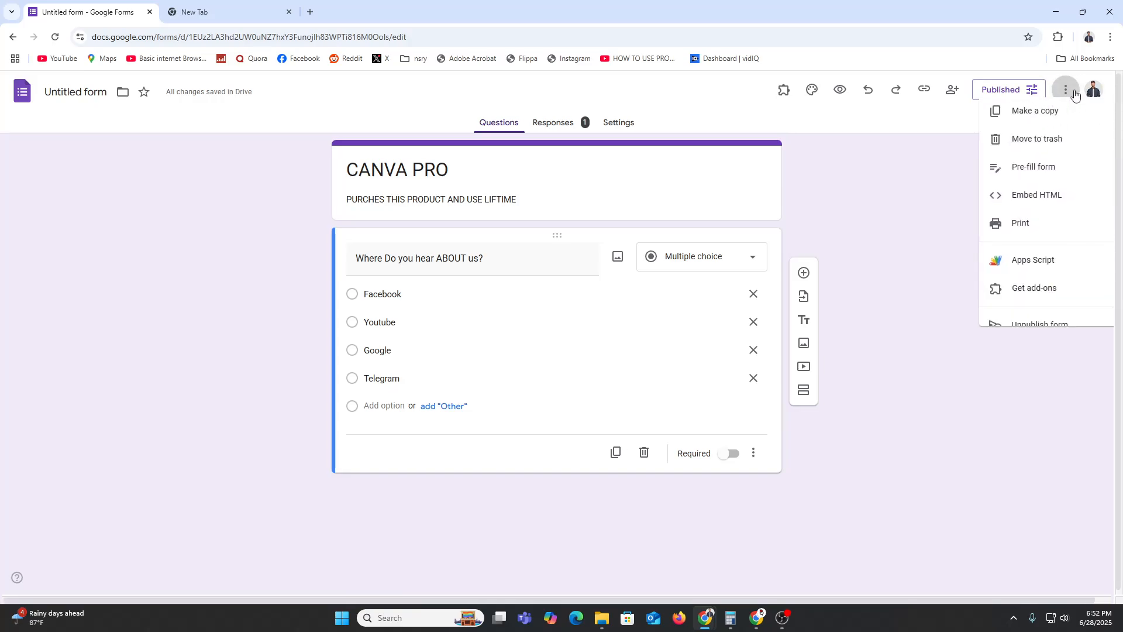
left_click(1010, 300)
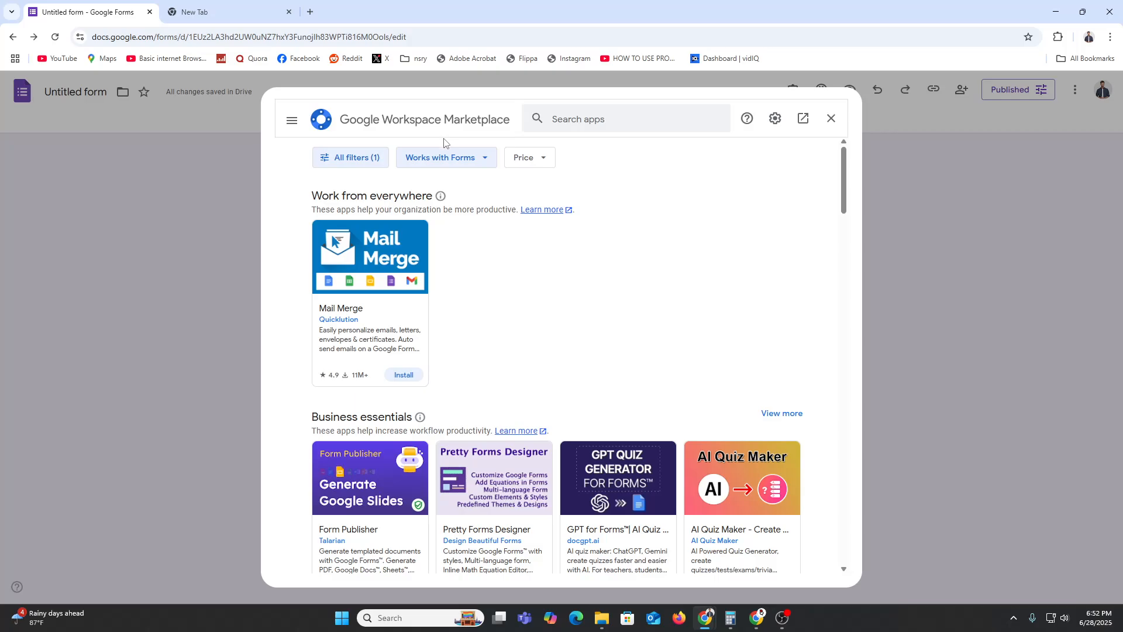
left_click(598, 118)
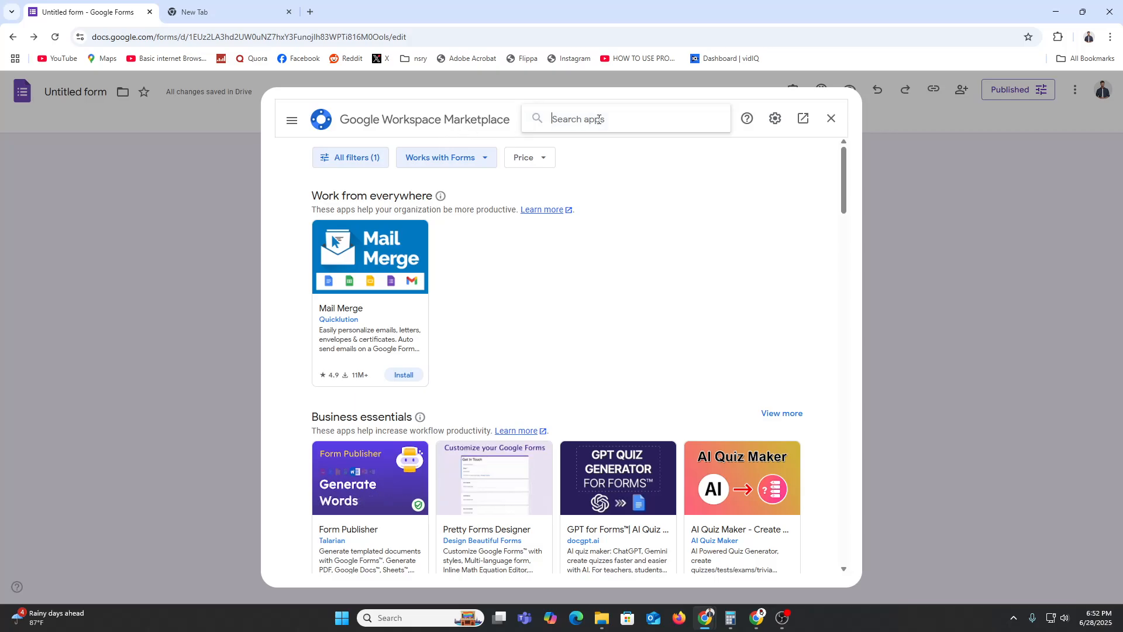
type("pay")
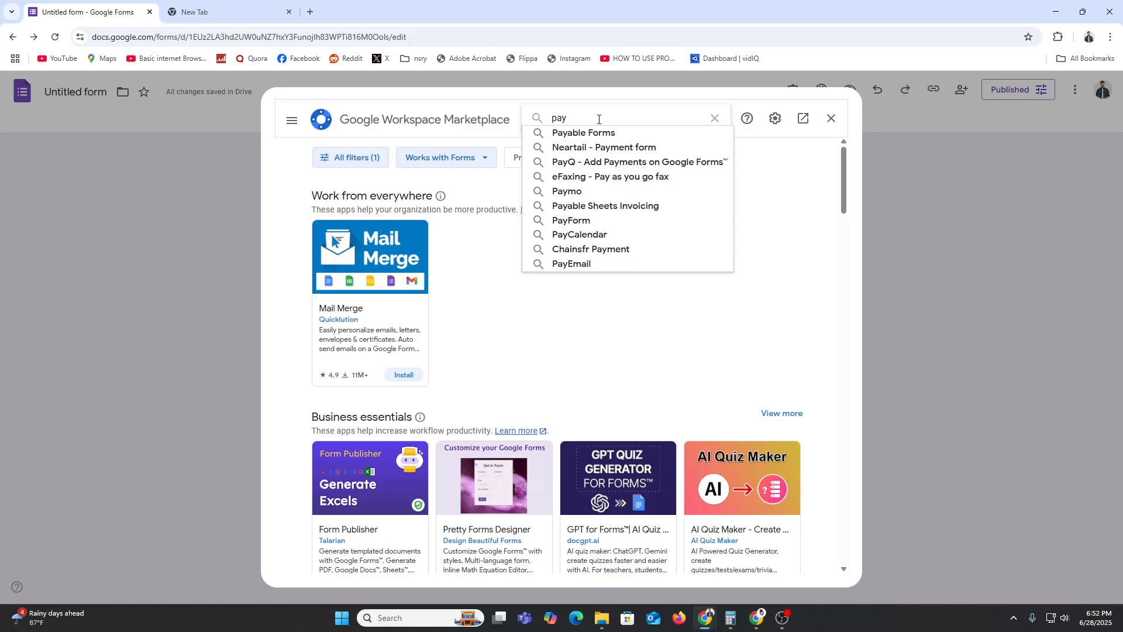
left_click(641, 132)
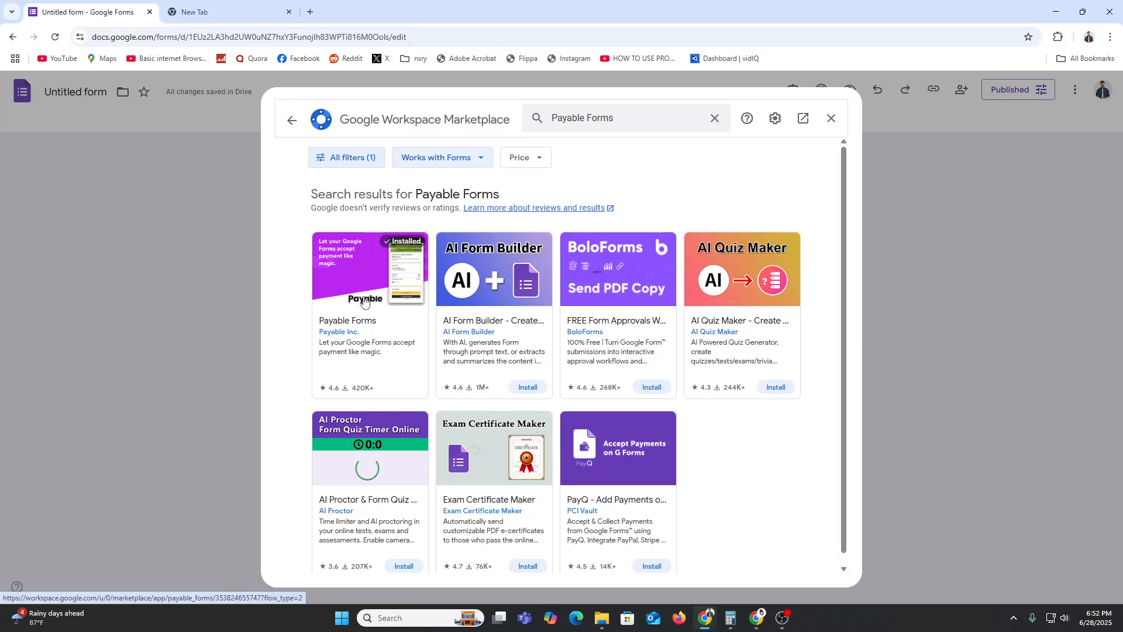
left_click(363, 301)
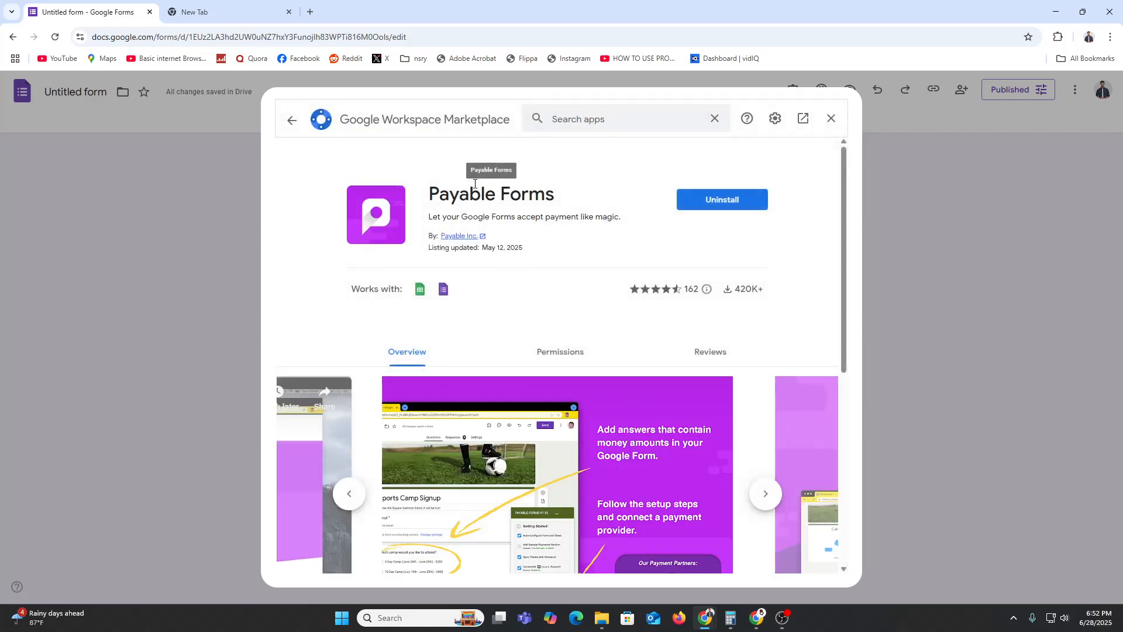
left_click_drag(469, 194, 562, 191)
left_click(448, 204)
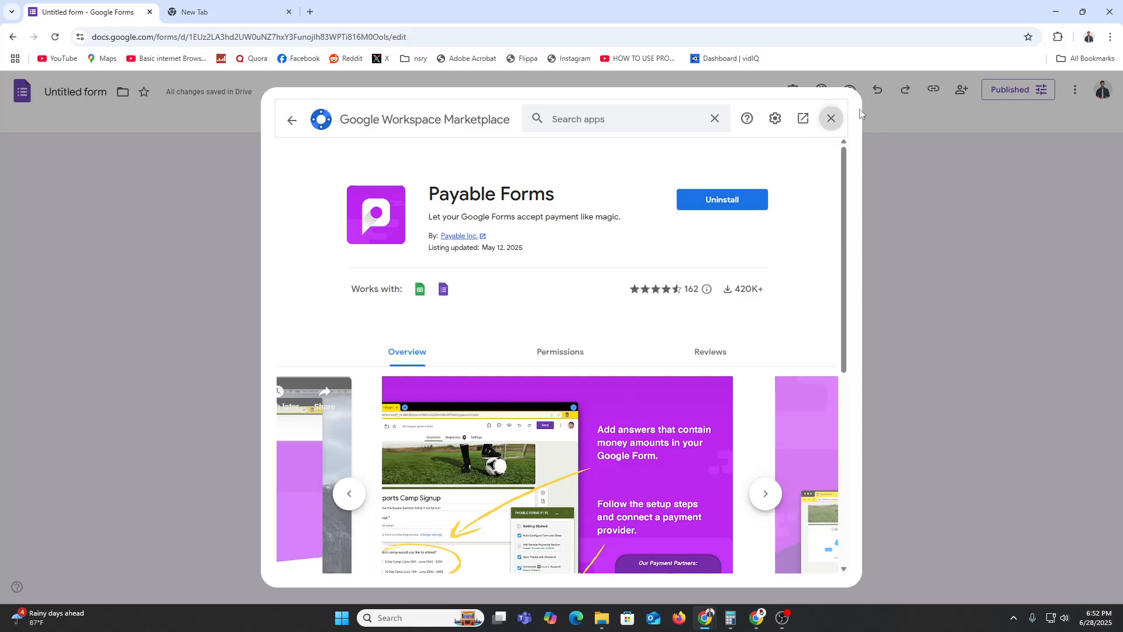
left_click(831, 118)
Step: Check the browser's installed extensions and return to the CANVA PRO form
left_click(1056, 37)
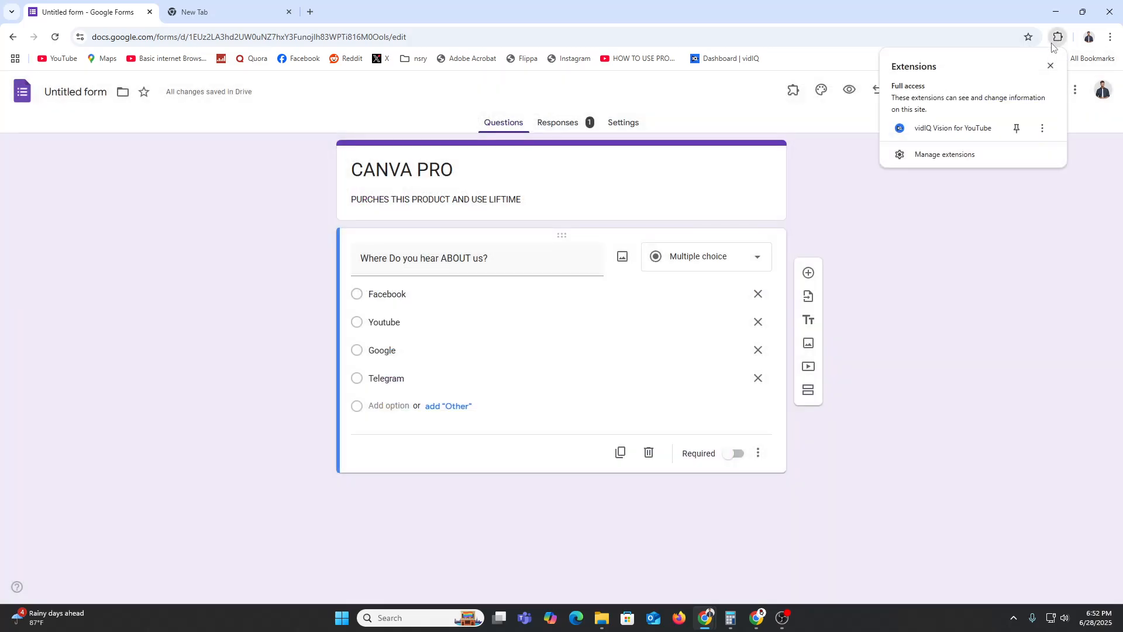
left_click(957, 156)
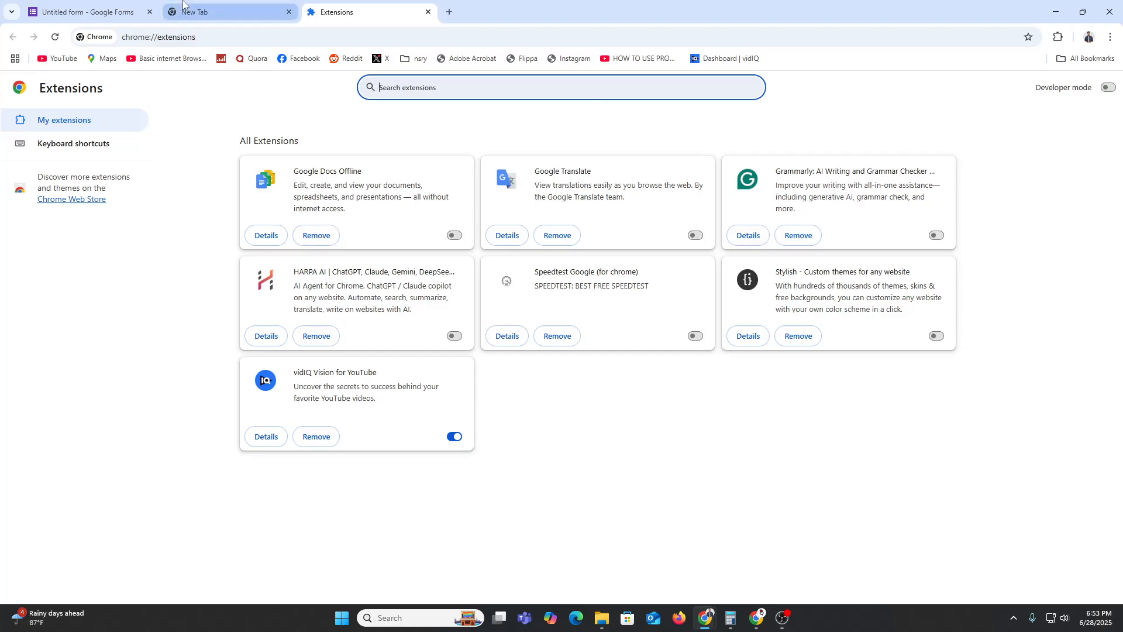
left_click(223, 11)
left_click(87, 12)
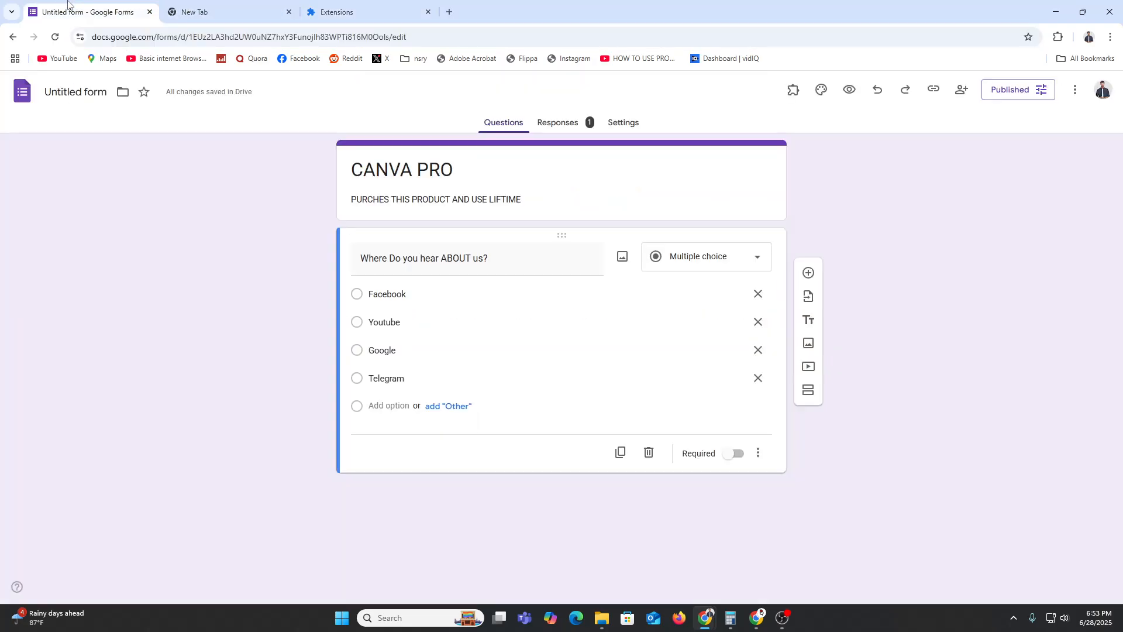
Step: Find Payable Forms in the add-ons Marketplace again and uninstall it
left_click(1075, 90)
left_click(995, 297)
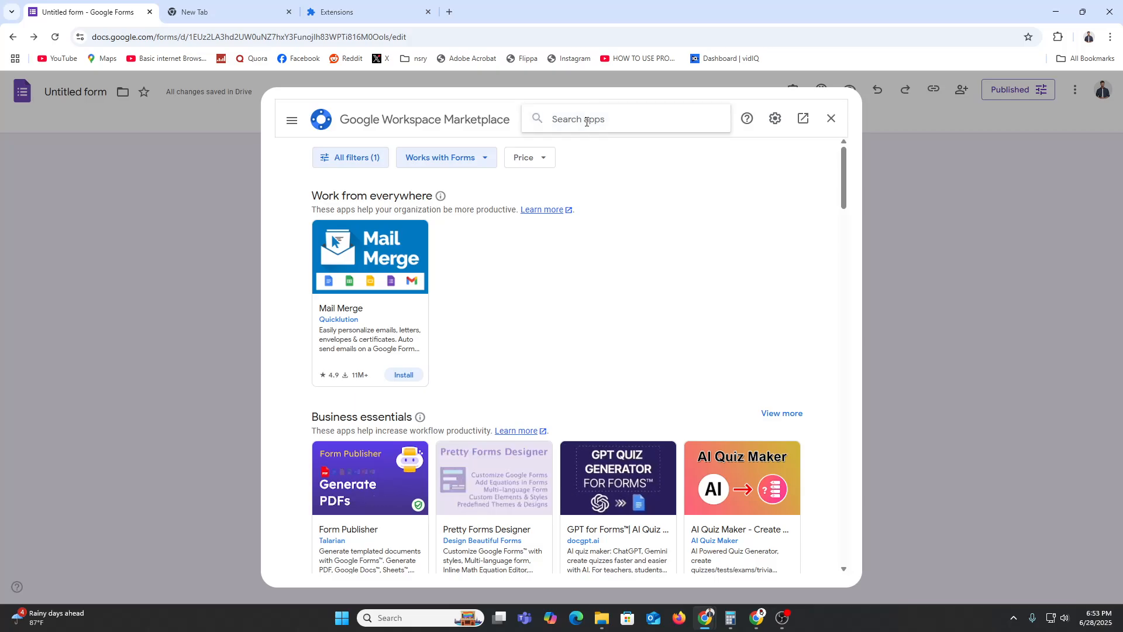
type("payab")
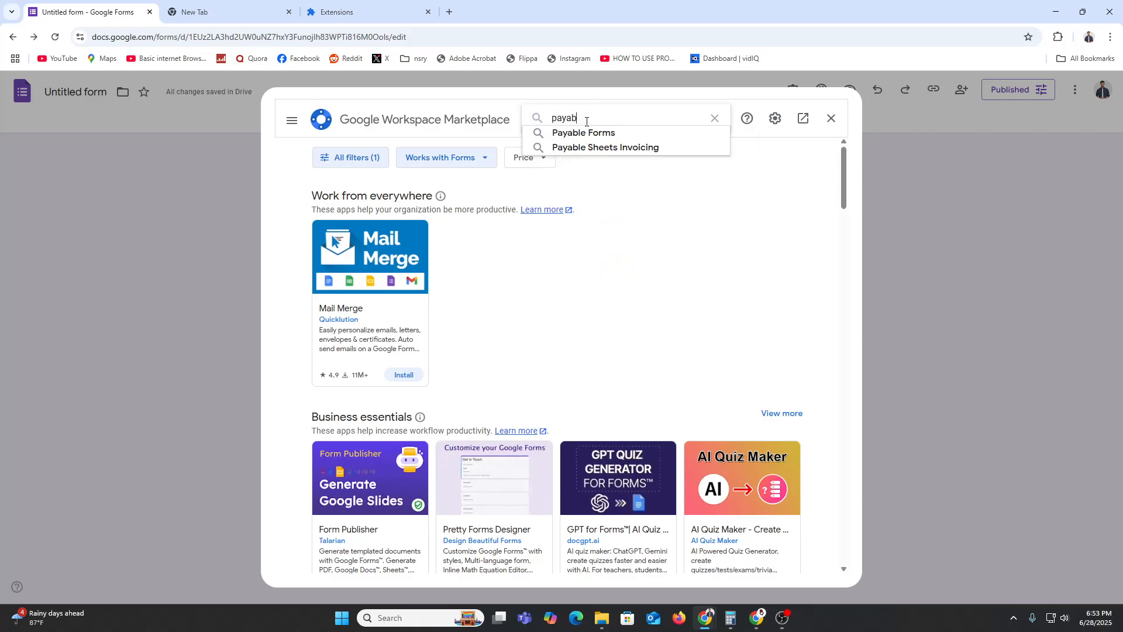
left_click(630, 134)
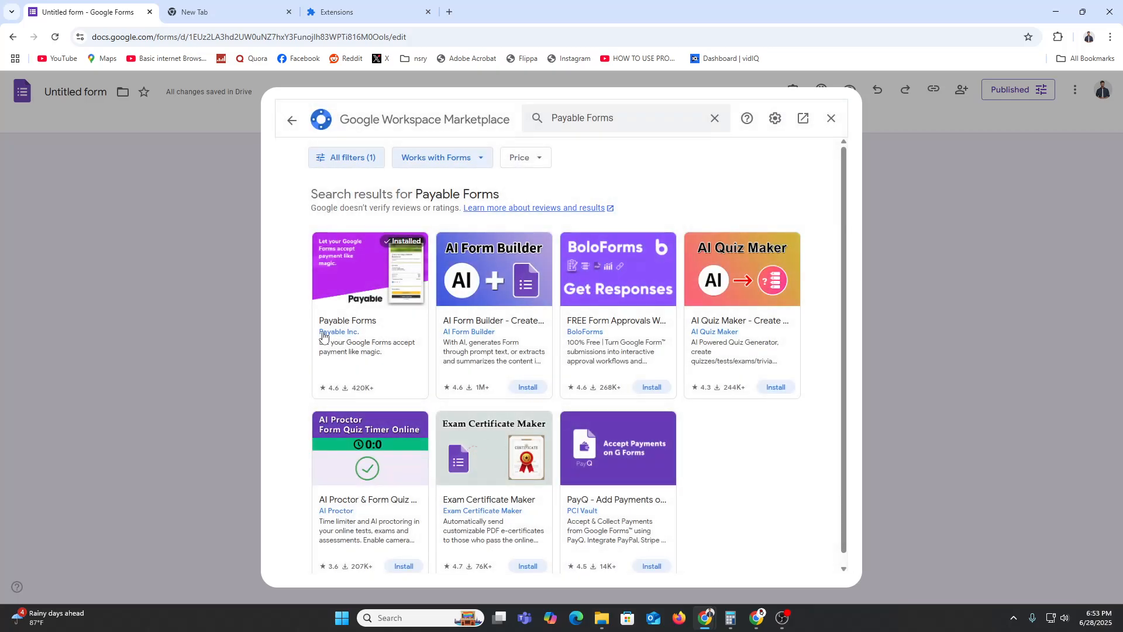
left_click(359, 319)
left_click(728, 200)
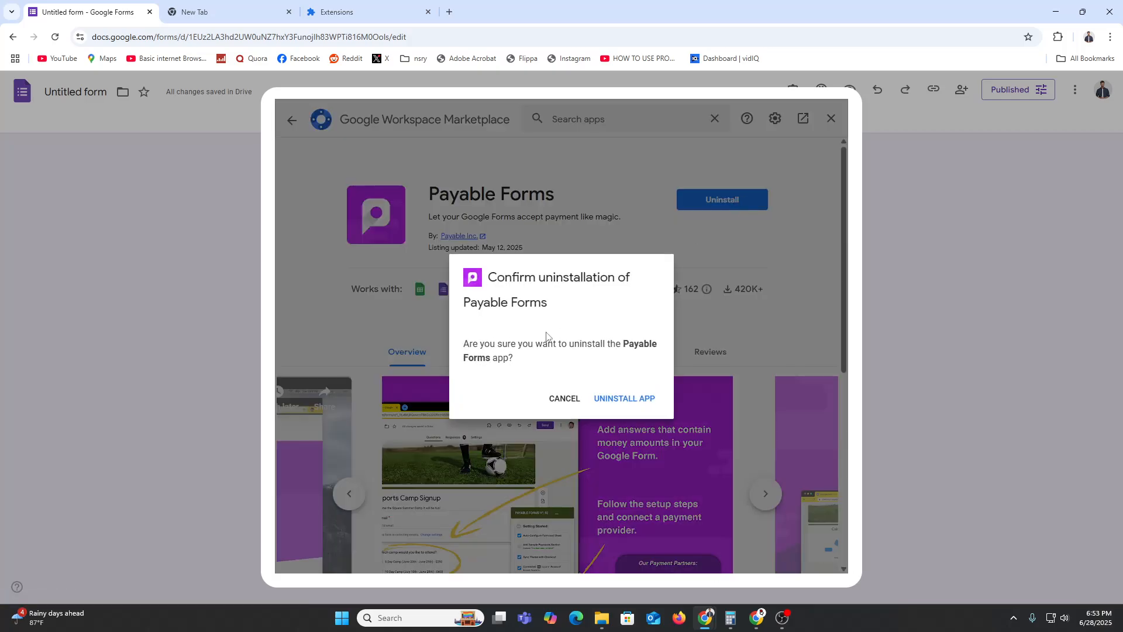
left_click(618, 397)
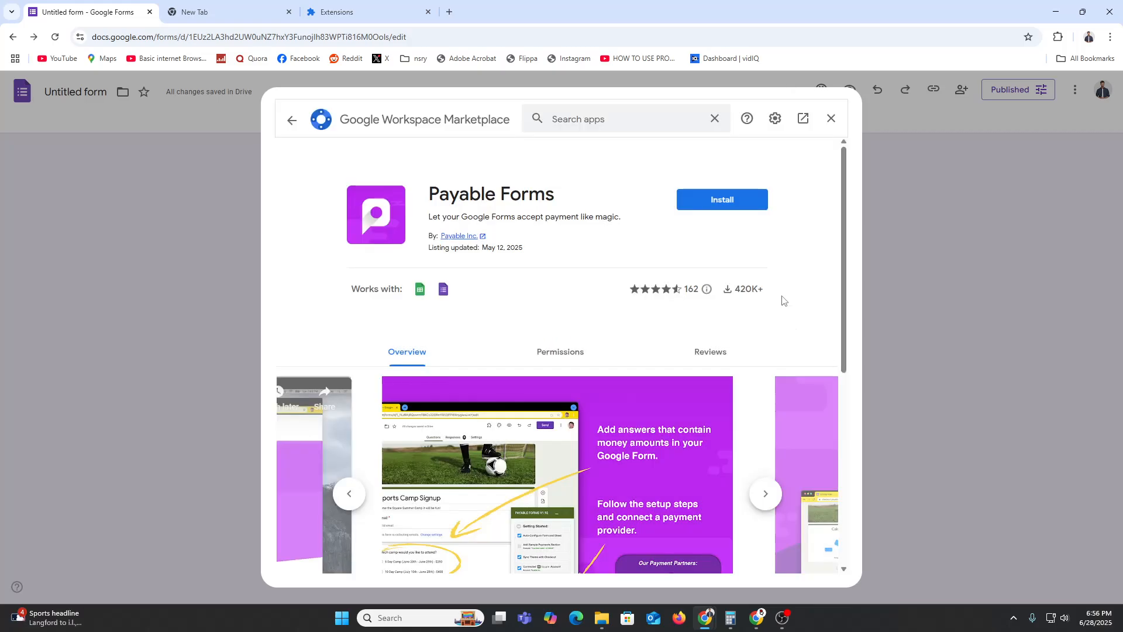
Step: Install the Payable Forms add-on with the Google account, allow Payable the requested access, and return to the form
left_click(724, 205)
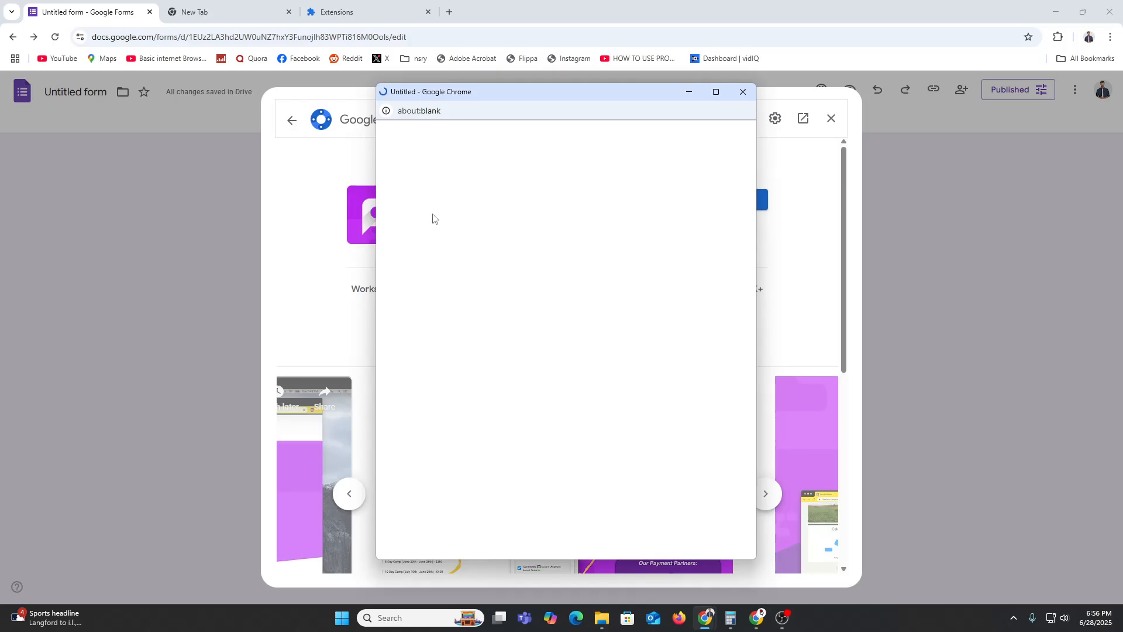
left_click(534, 338)
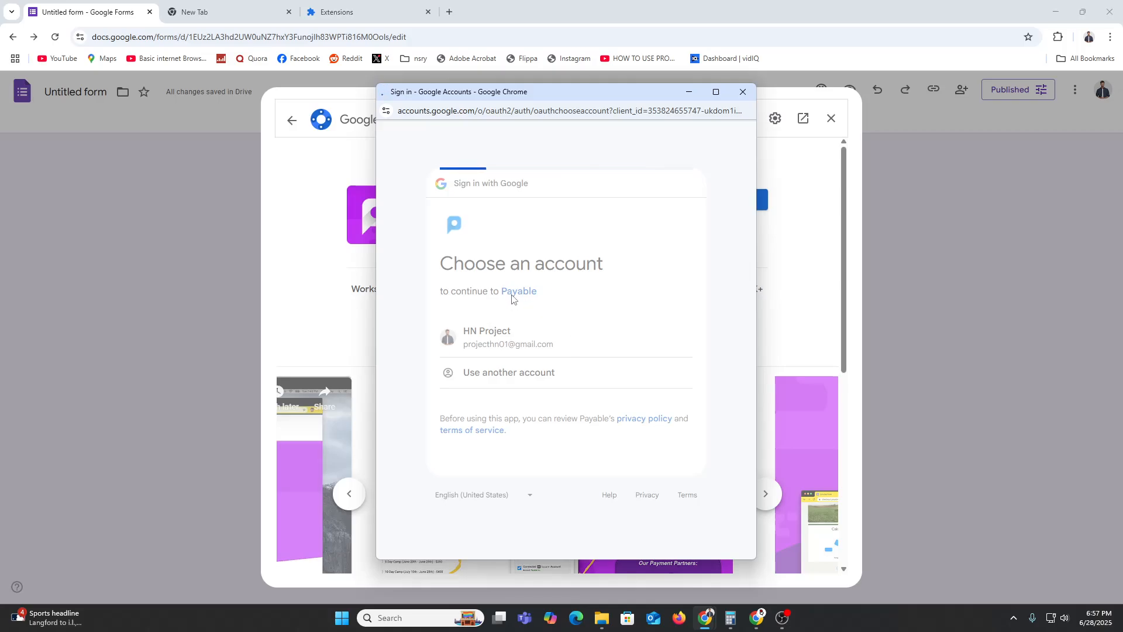
left_click(646, 455)
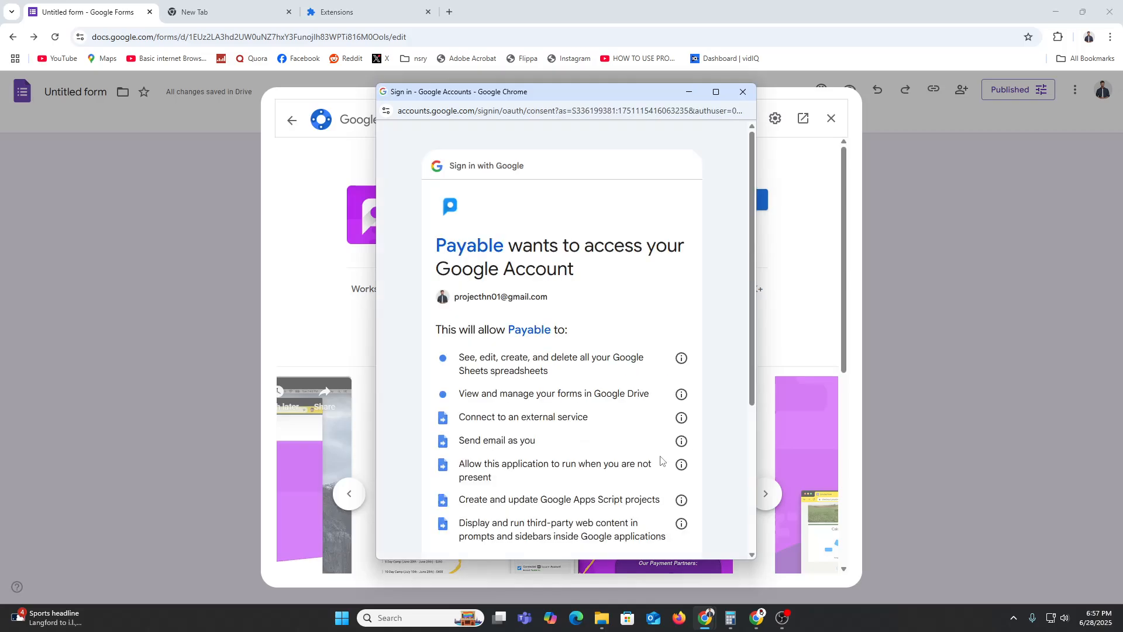
scroll(661, 461, "down", 4)
left_click(637, 477)
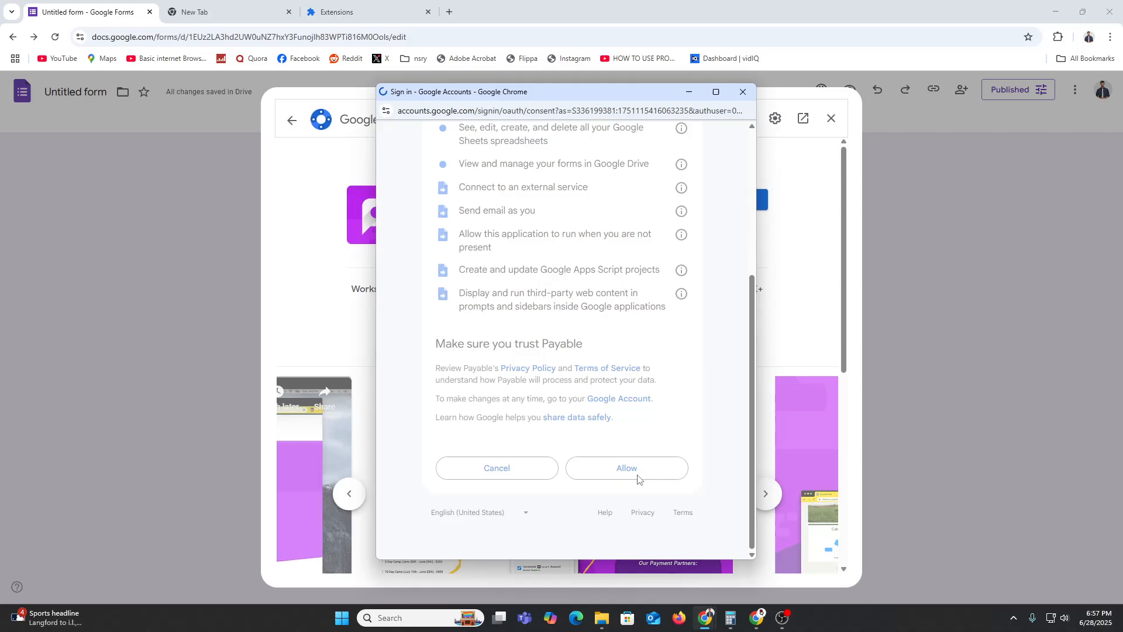
left_click(638, 475)
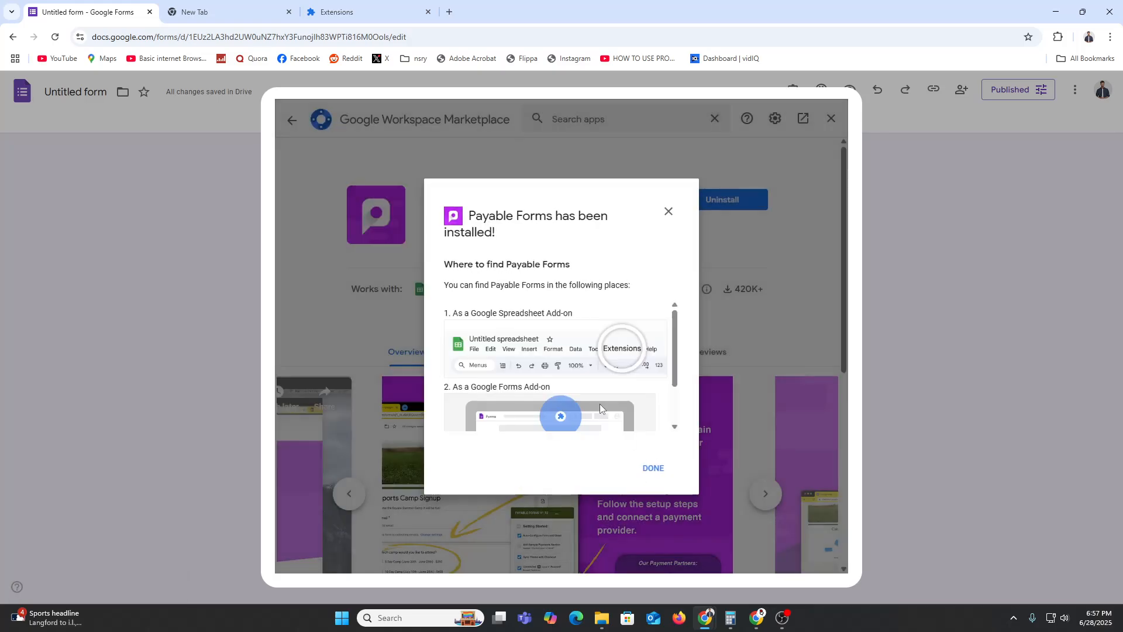
scroll(602, 353, "down", 2)
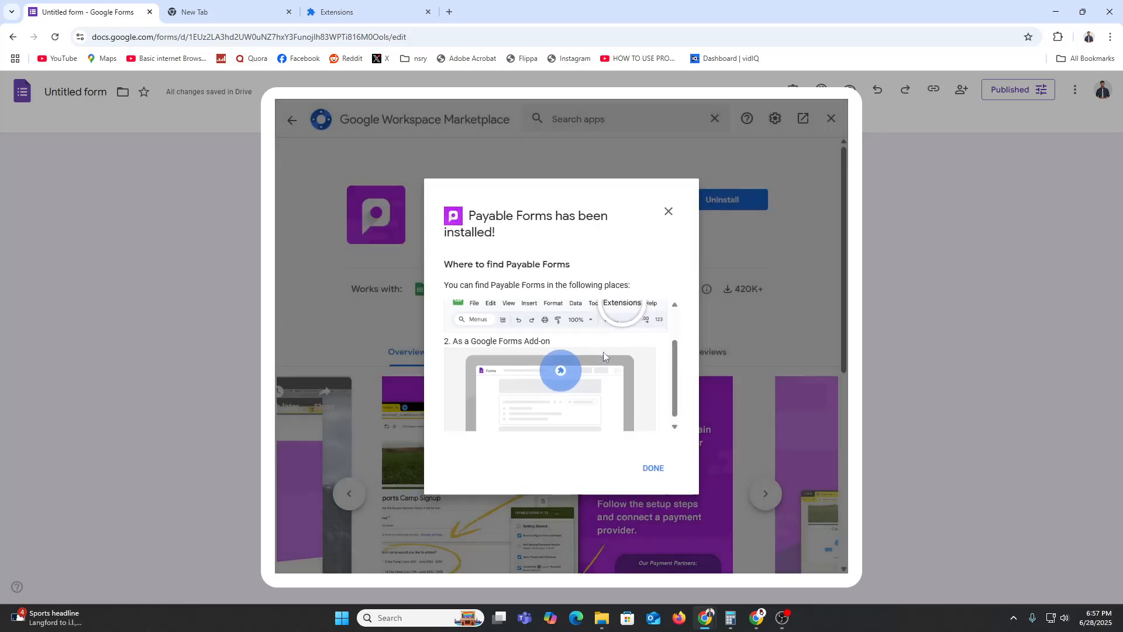
left_click(652, 467)
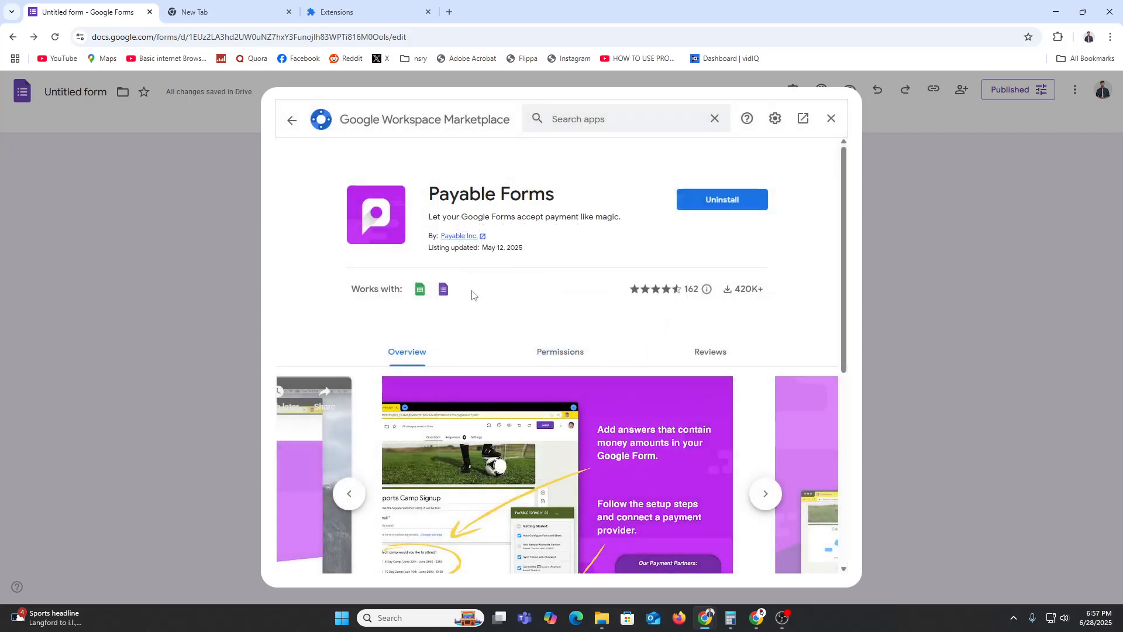
left_click(831, 118)
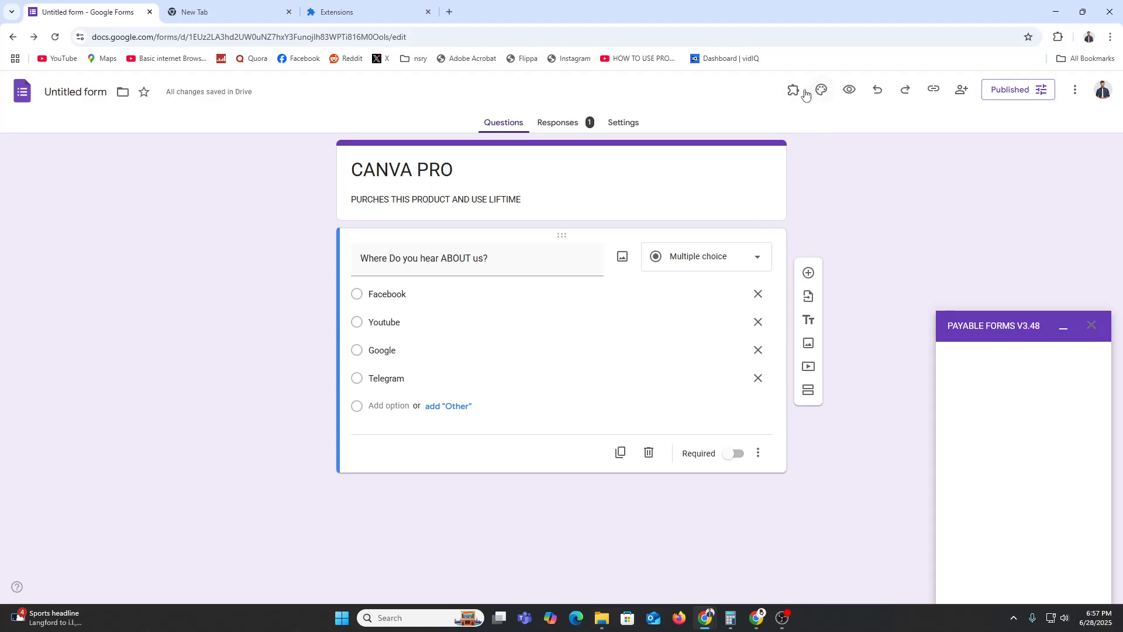
Step: View the actions offered by the Payable Forms add-on and close the list
left_click(814, 113)
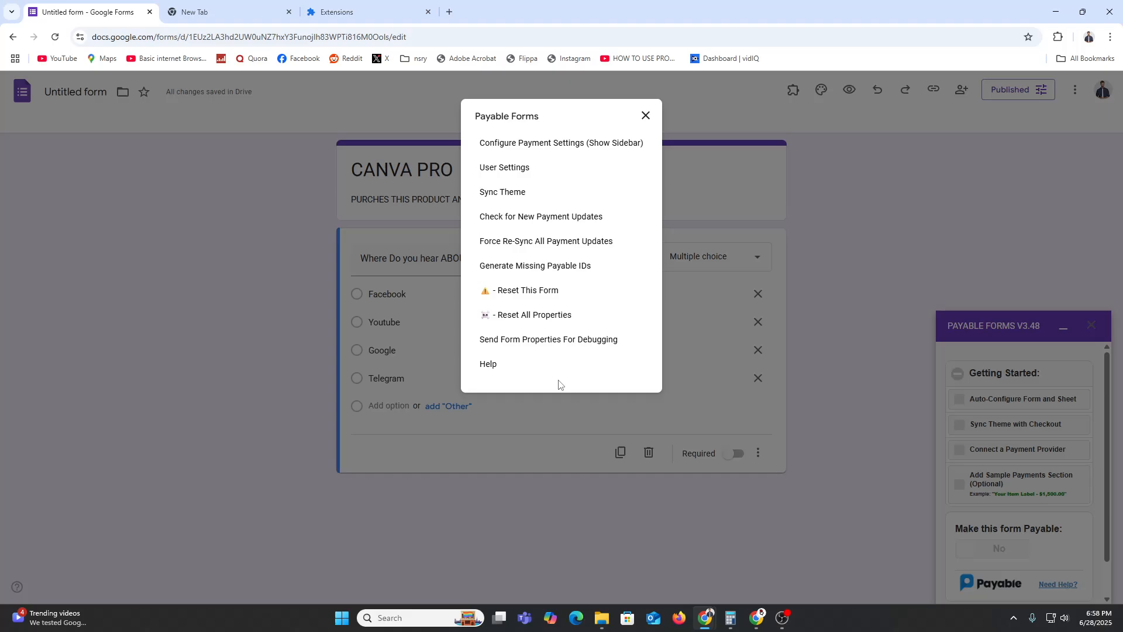
left_click(647, 116)
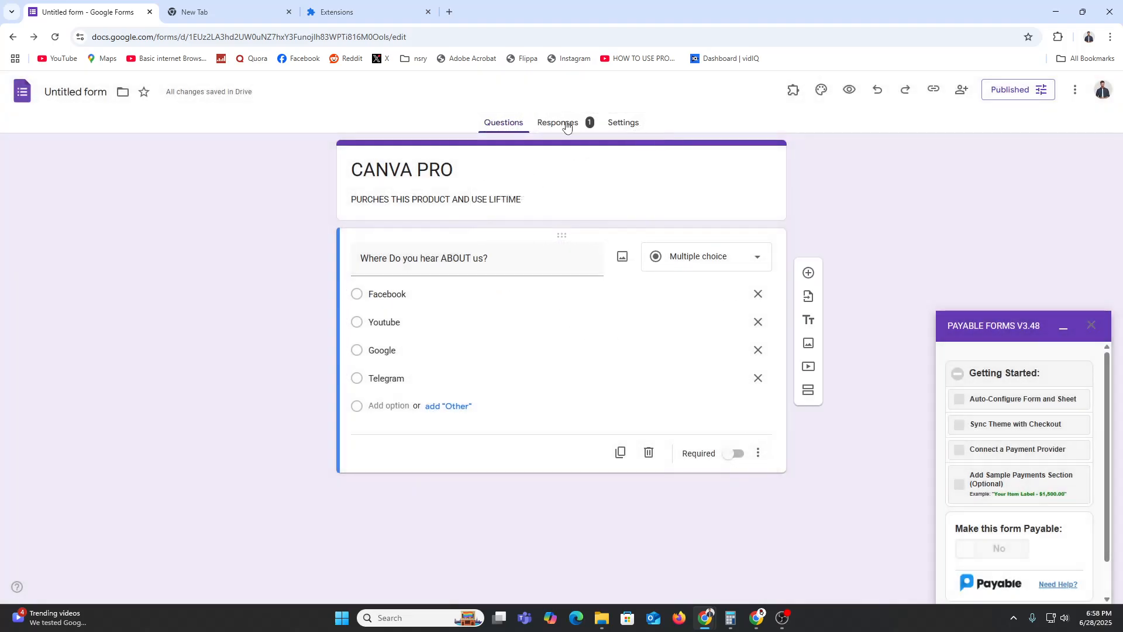
left_click(622, 122)
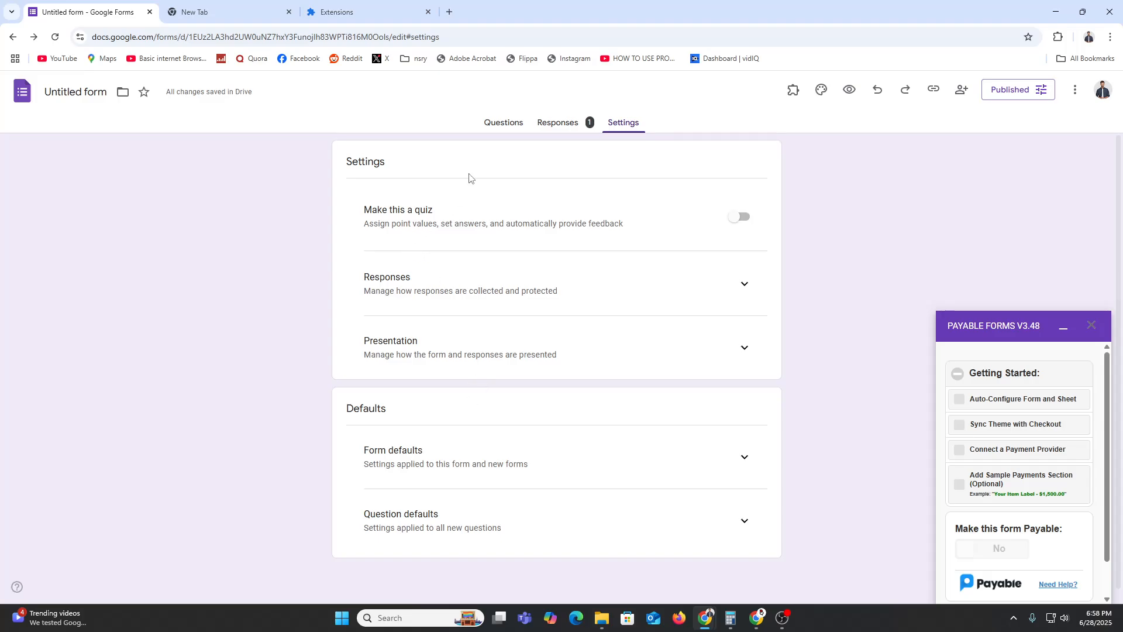
left_click(504, 122)
left_click(719, 254)
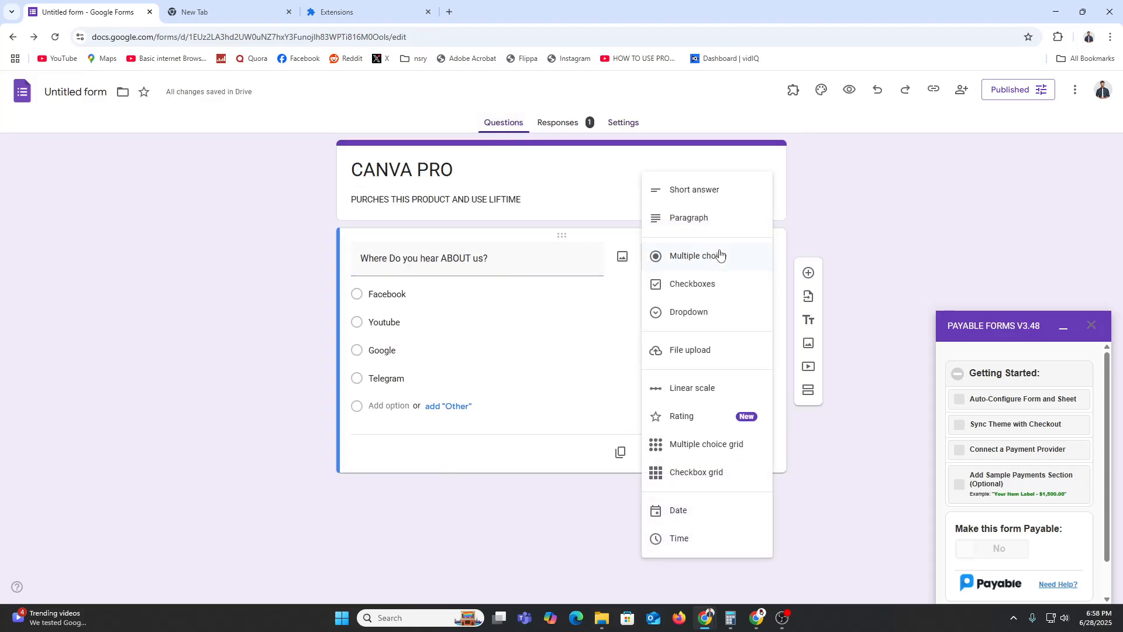
left_click(917, 265)
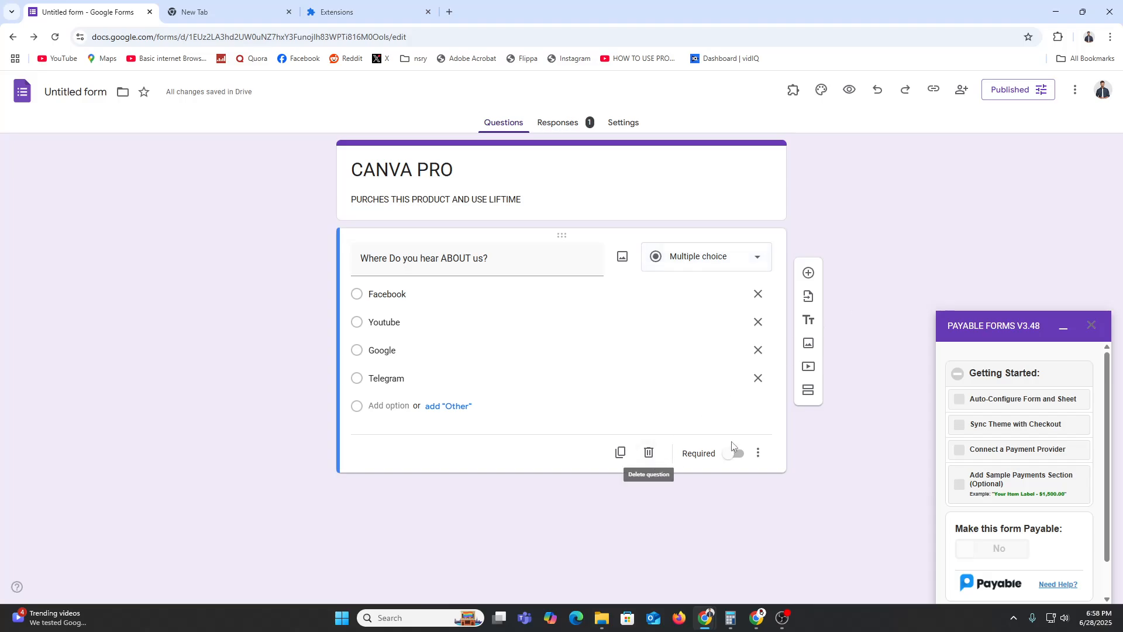
left_click(758, 452)
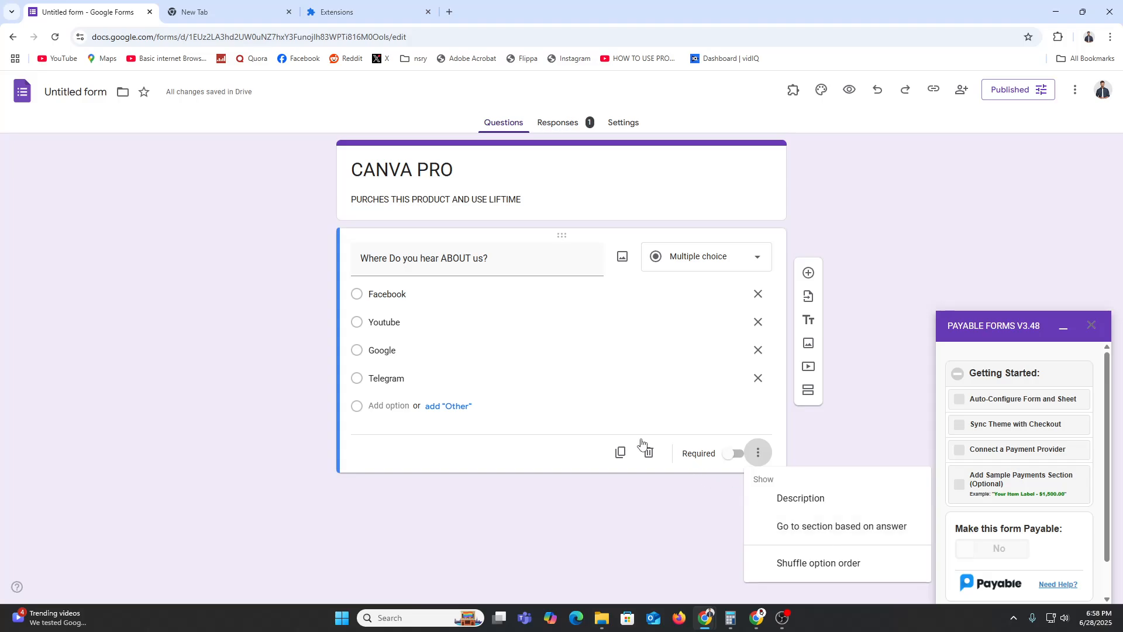
Step: Duplicate the "Where Do you hear ABOUT us?" question and view the question types available for the copy without choosing one
left_click(620, 452)
left_click(620, 452)
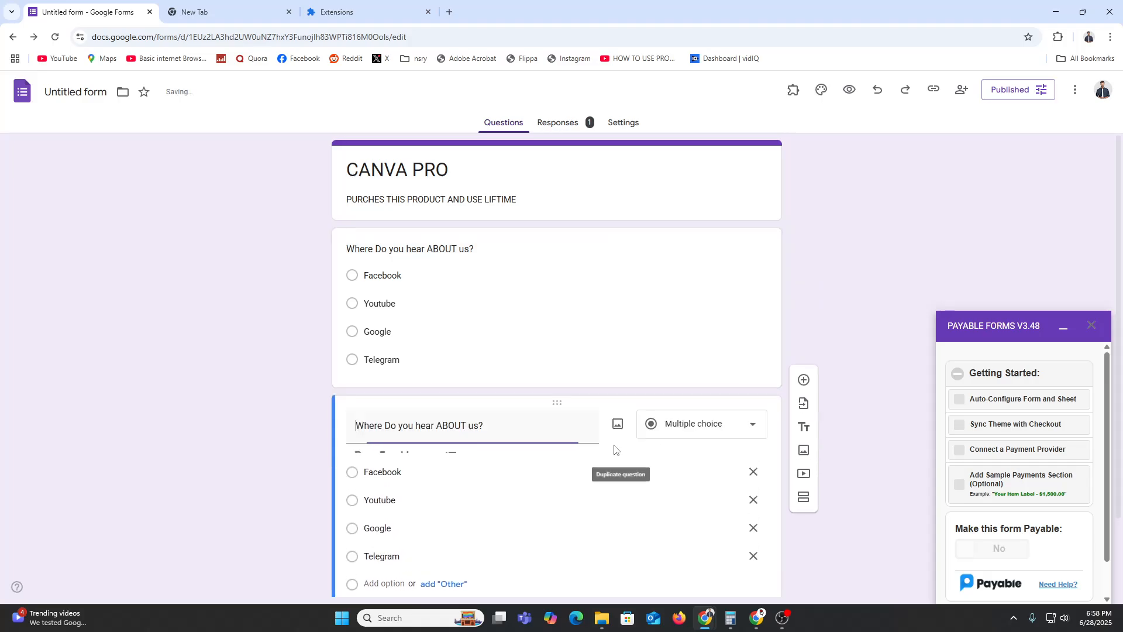
scroll(587, 462, "down", 3)
scroll(584, 278, "up", 3)
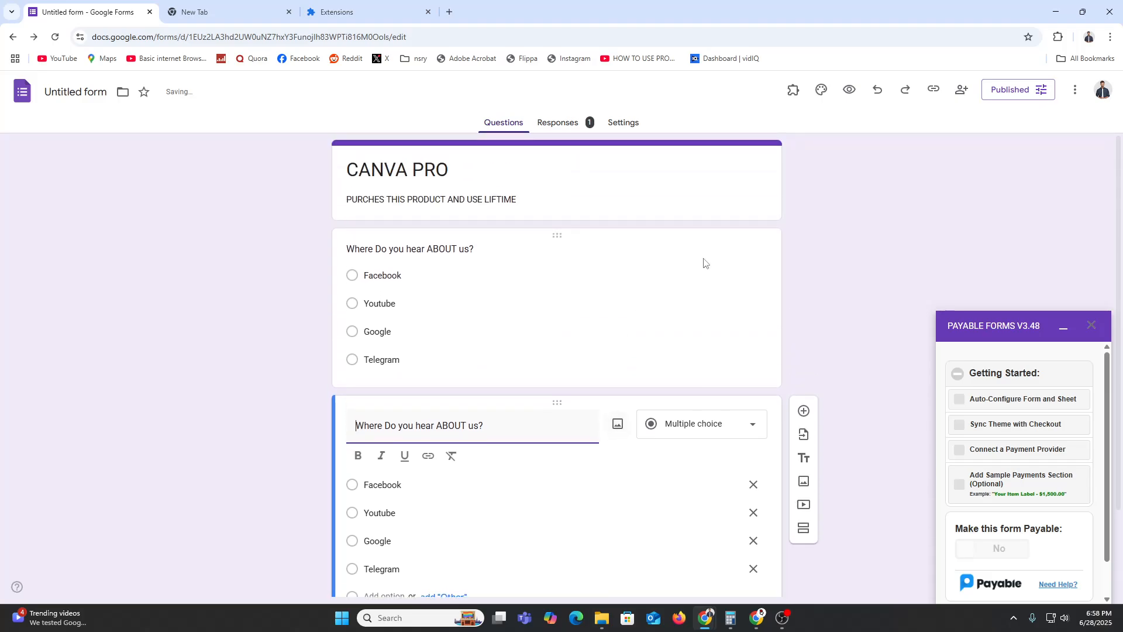
left_click(735, 433)
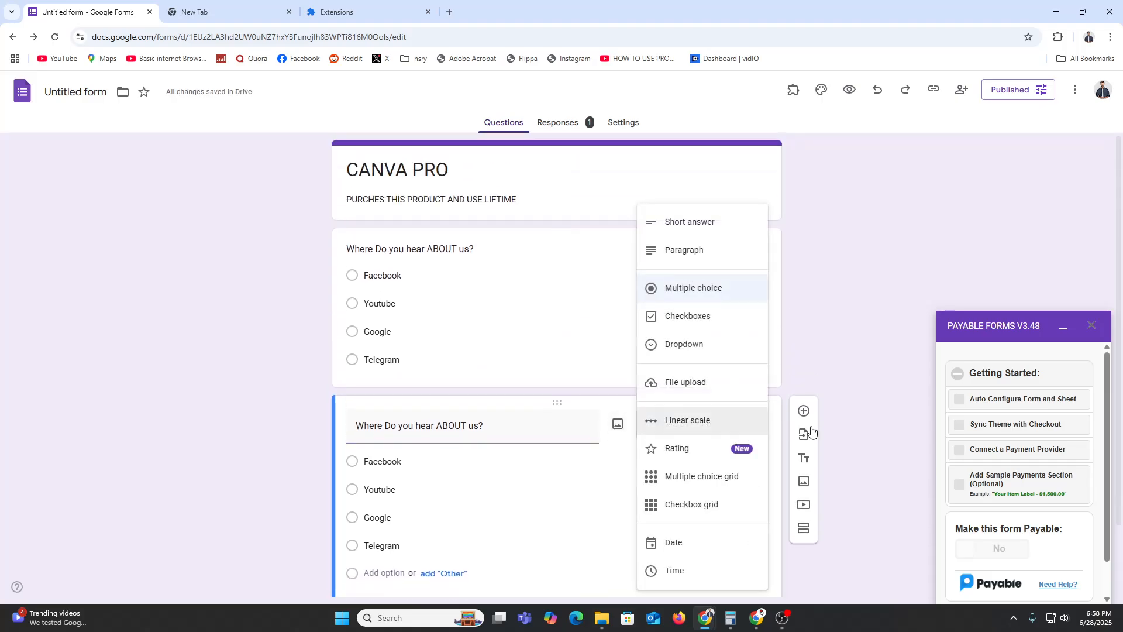
left_click(830, 323)
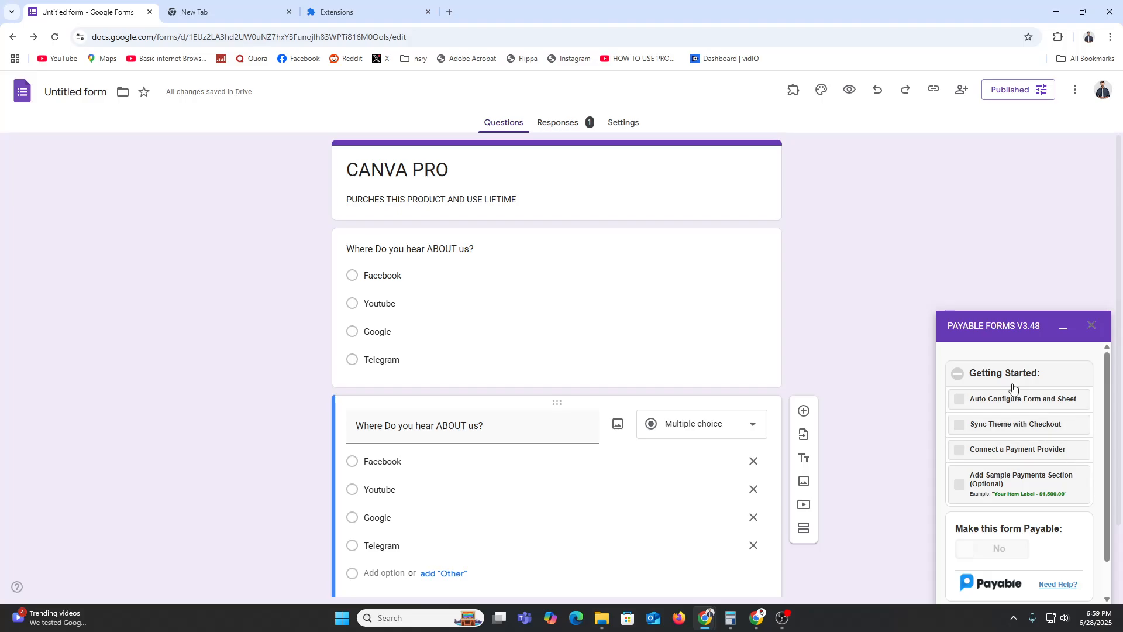
Step: Auto-configure the form and sheet with Payable Forms, view the connected response spreadsheet, and return to the form
left_click(989, 399)
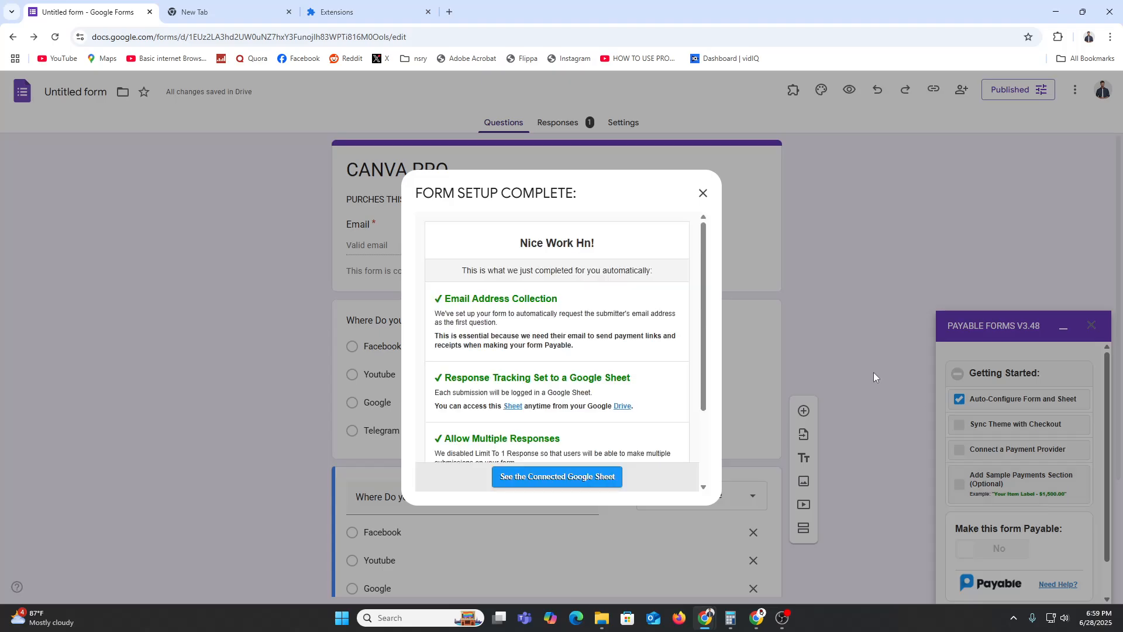
scroll(561, 409, "down", 3)
left_click(570, 477)
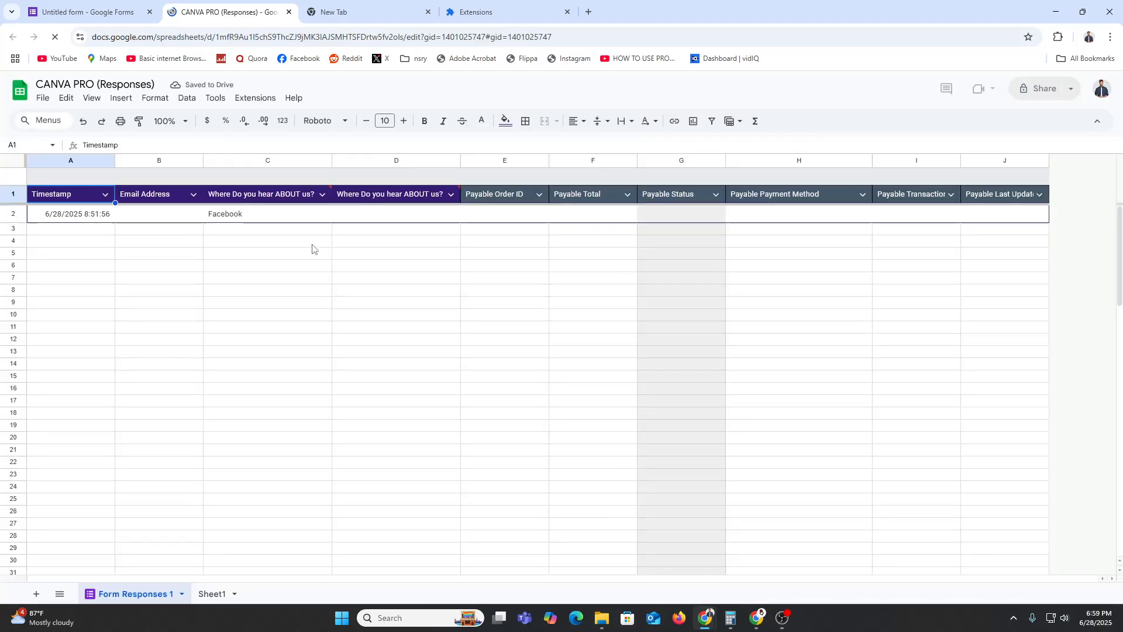
left_click(128, 3)
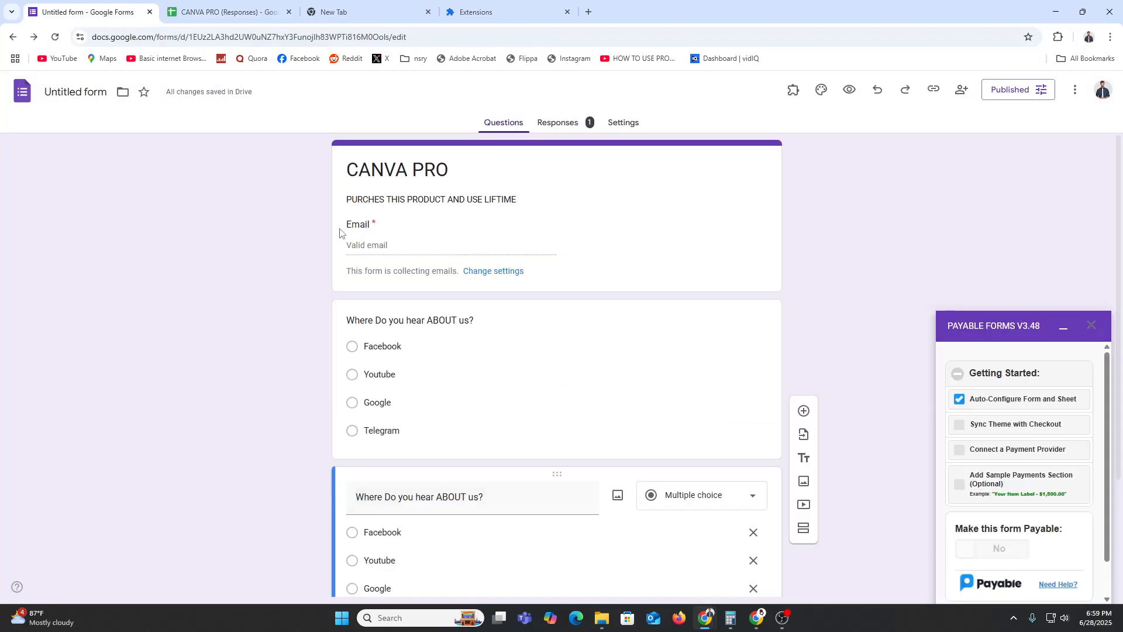
Step: Sync the form's theme with the Payable checkout and look through the preview of the checkout page
left_click(1017, 431)
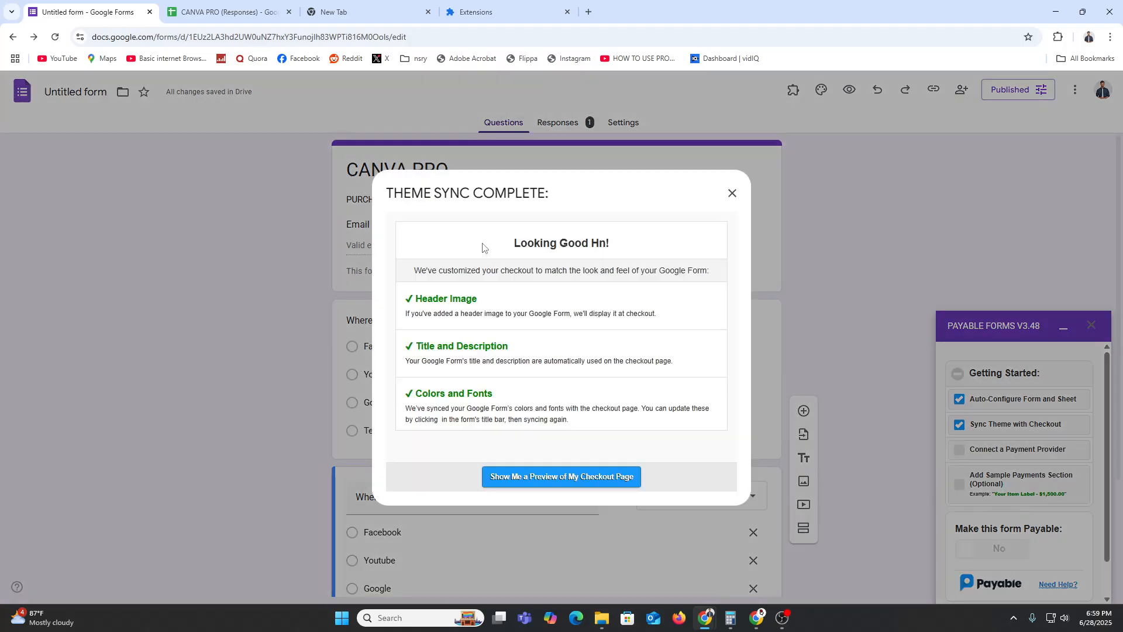
left_click(561, 476)
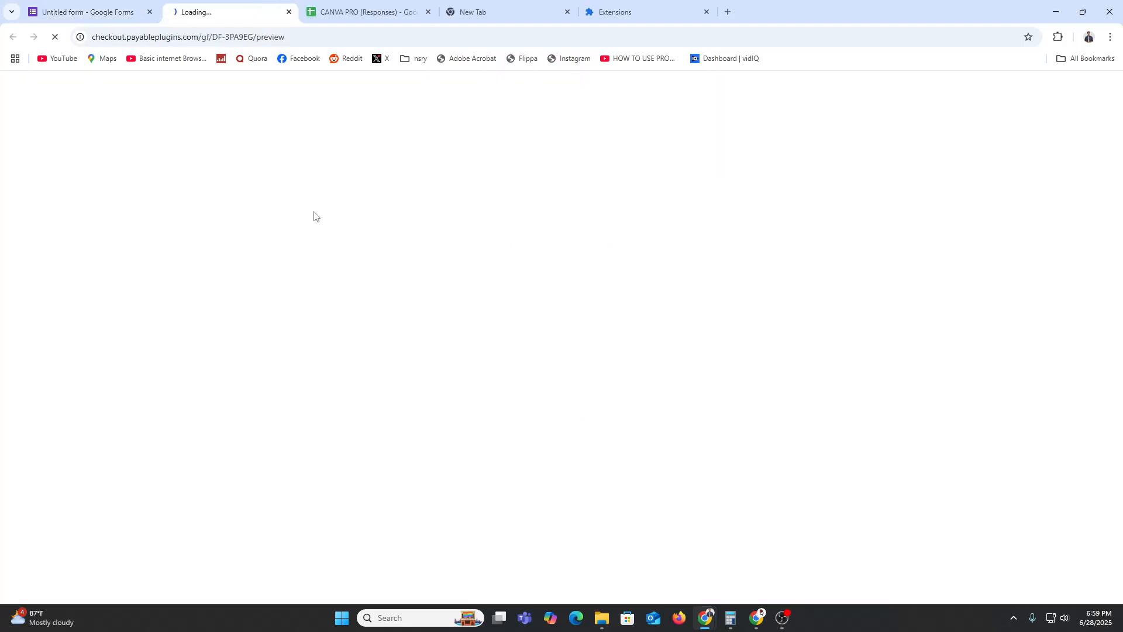
left_click_drag(177, 37, 393, 35)
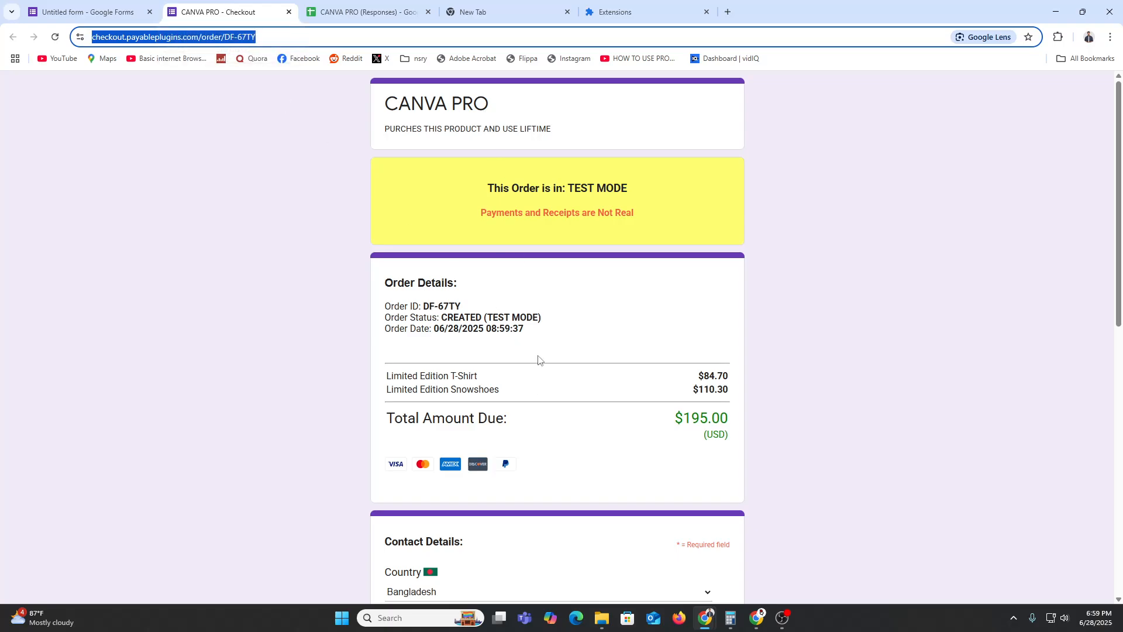
scroll(538, 360, "down", 10)
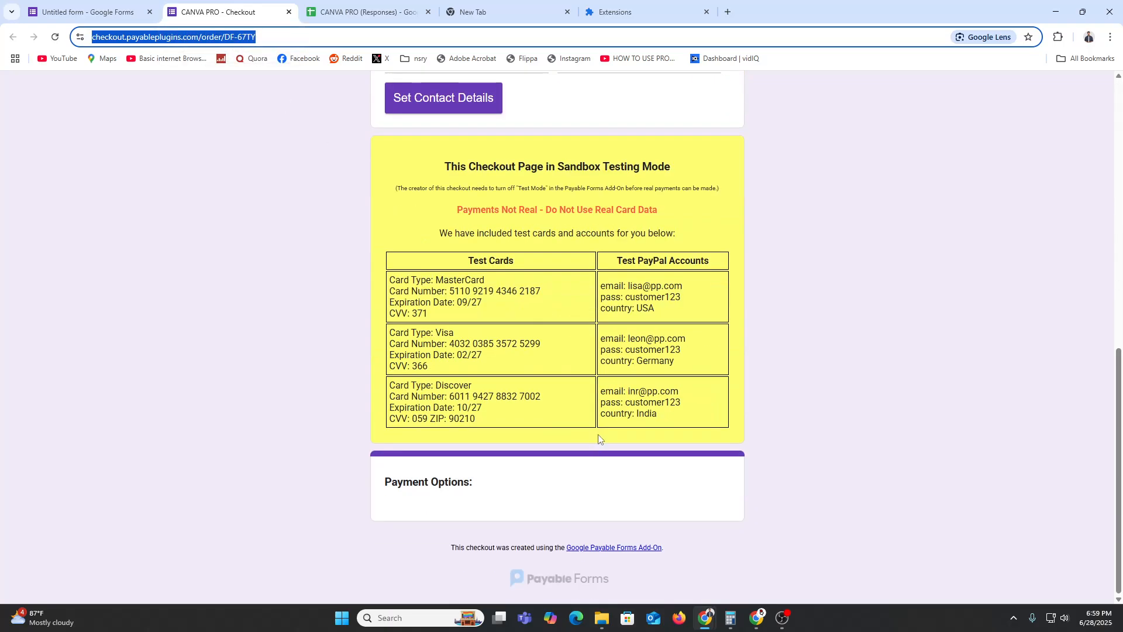